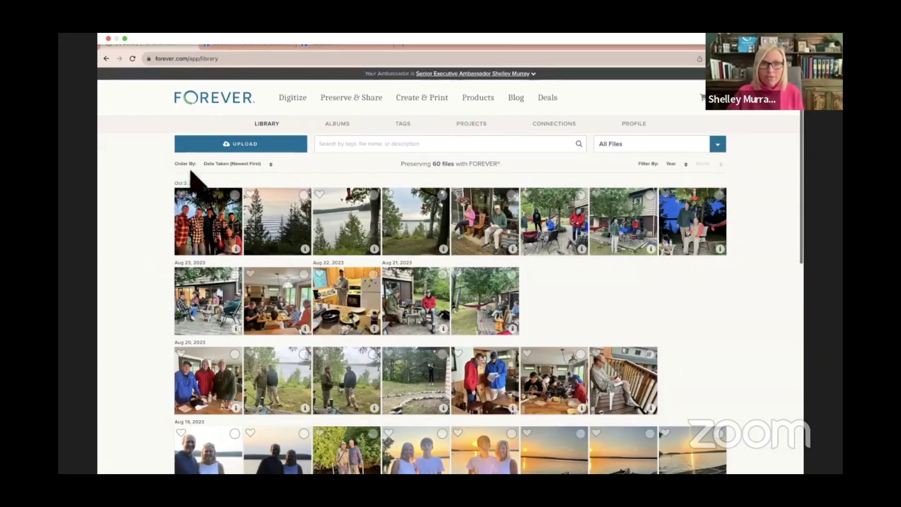
- Review the library's sort order choices and close them without changing the order
left_click(234, 165)
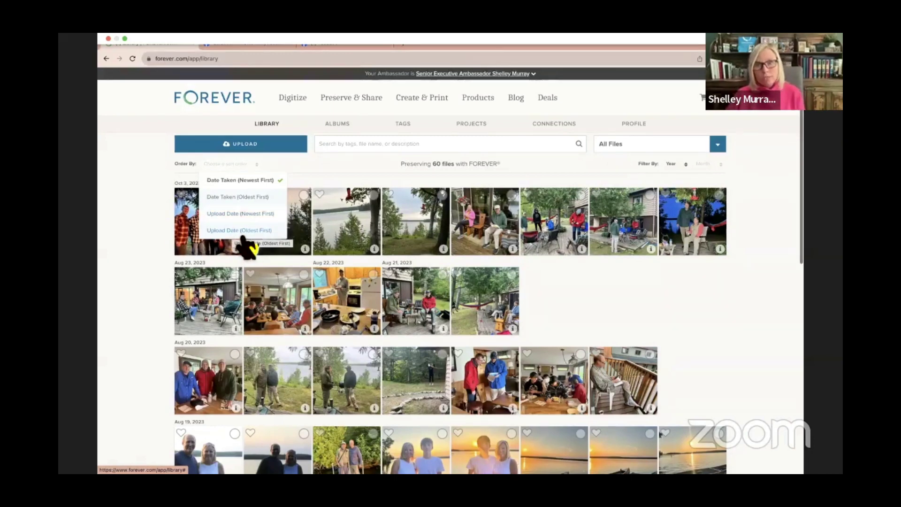
left_click(130, 254)
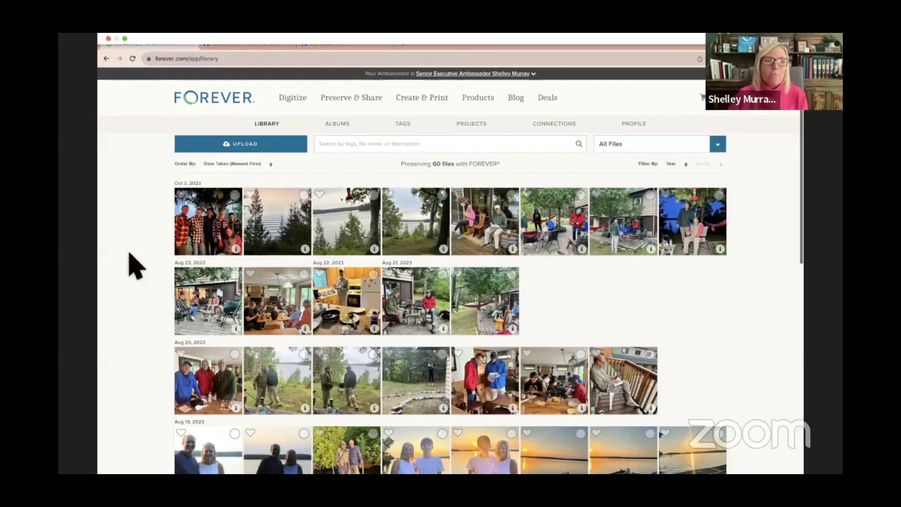
- Filter the library to files dated May 2015
left_click(684, 168)
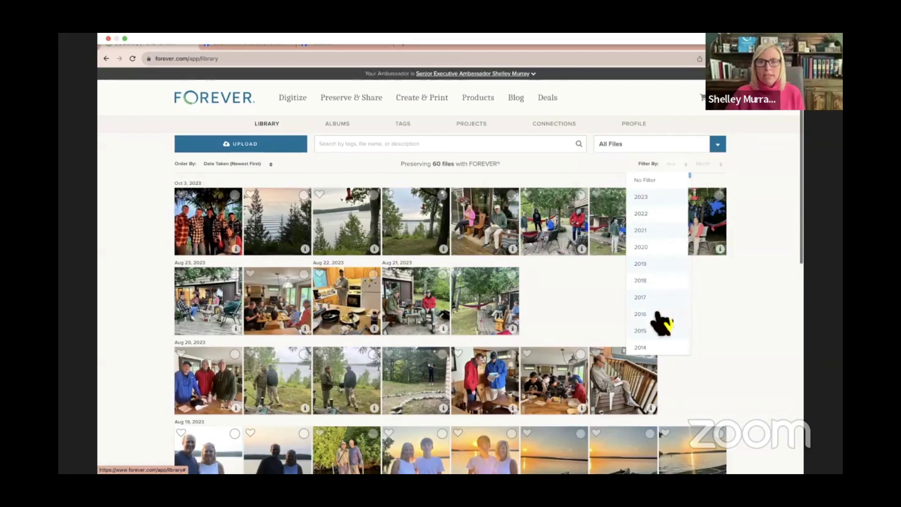
scroll(659, 322, "down", 1)
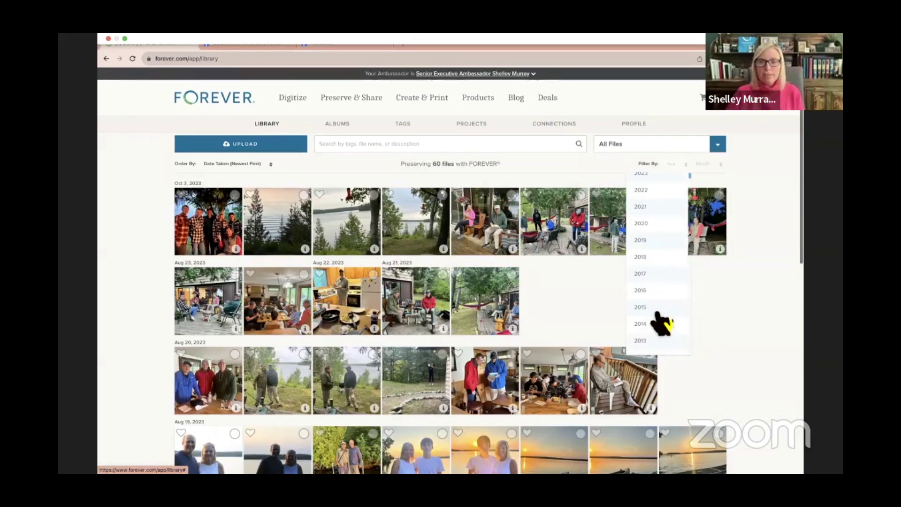
left_click(656, 308)
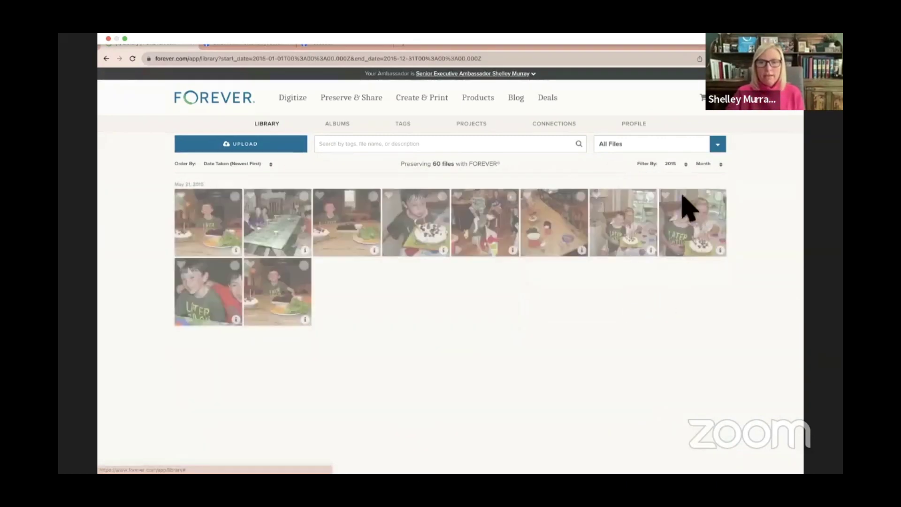
left_click(706, 165)
left_click(683, 264)
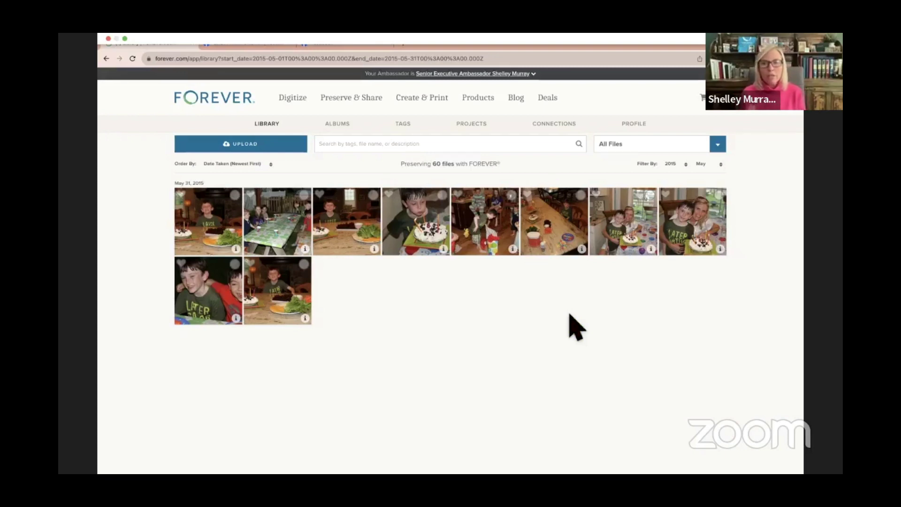
- Remove the year and month filter by setting the year to No Filter
left_click(684, 169)
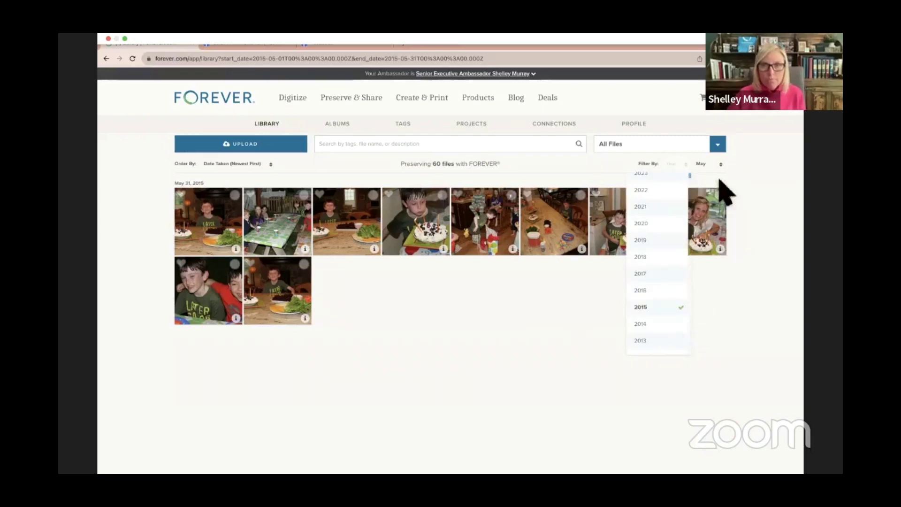
left_click(735, 172)
left_click(691, 166)
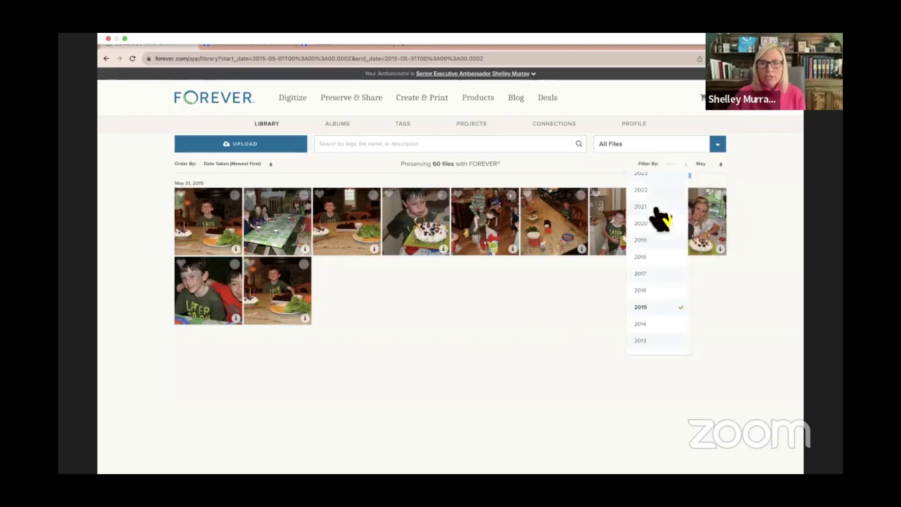
scroll(656, 213, "up", 2)
left_click(659, 182)
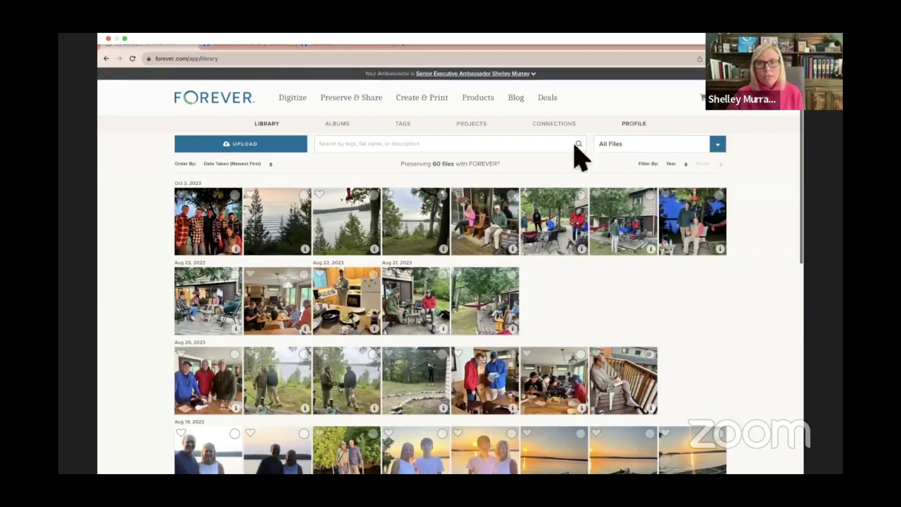
- Look over the file filter choices such as Favorites and Not in Album, keeping All Files
left_click(719, 145)
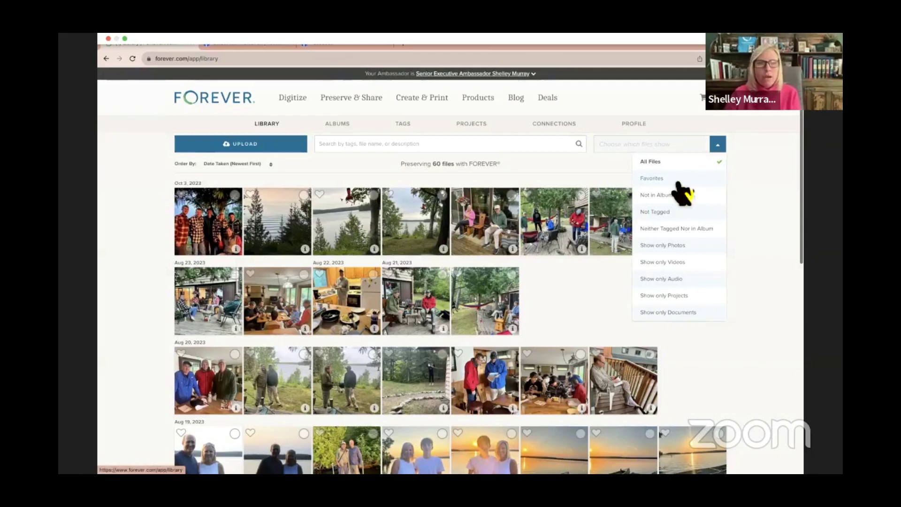
left_click(602, 291)
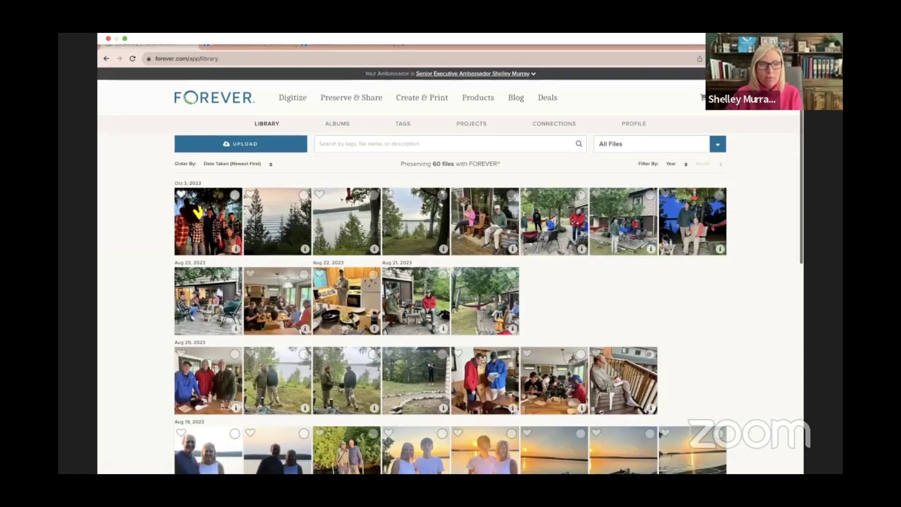
- Mark five photos as favorites: the plaid-shirt group, porch bench and night shots from Oct 3, 2023, and the first two from Aug 20, 2023
left_click(182, 195)
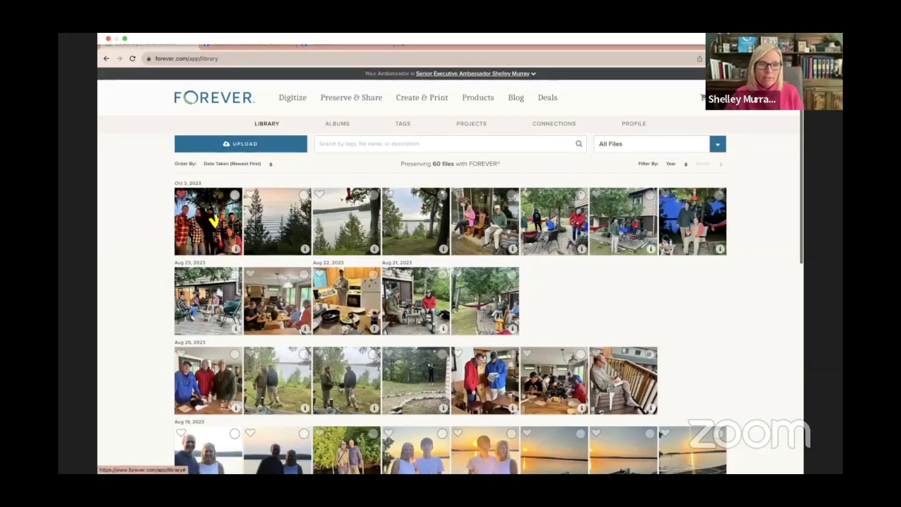
left_click(182, 353)
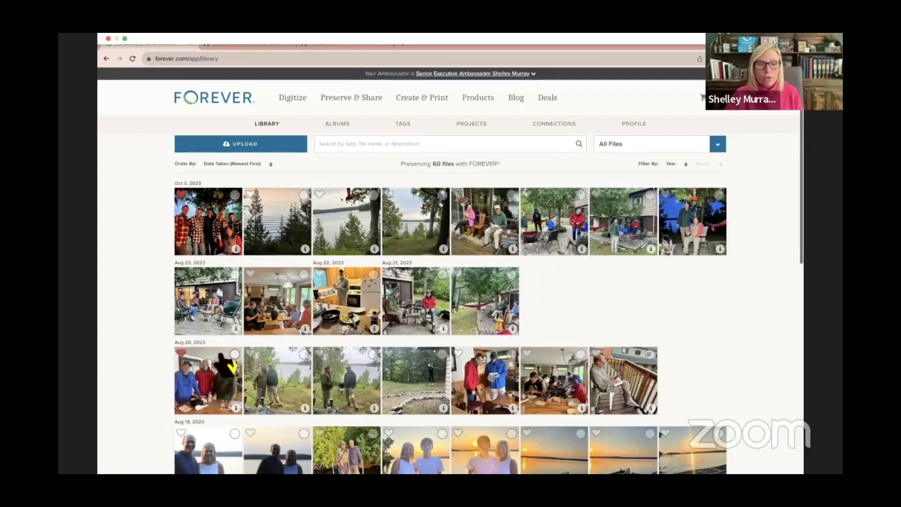
left_click(250, 353)
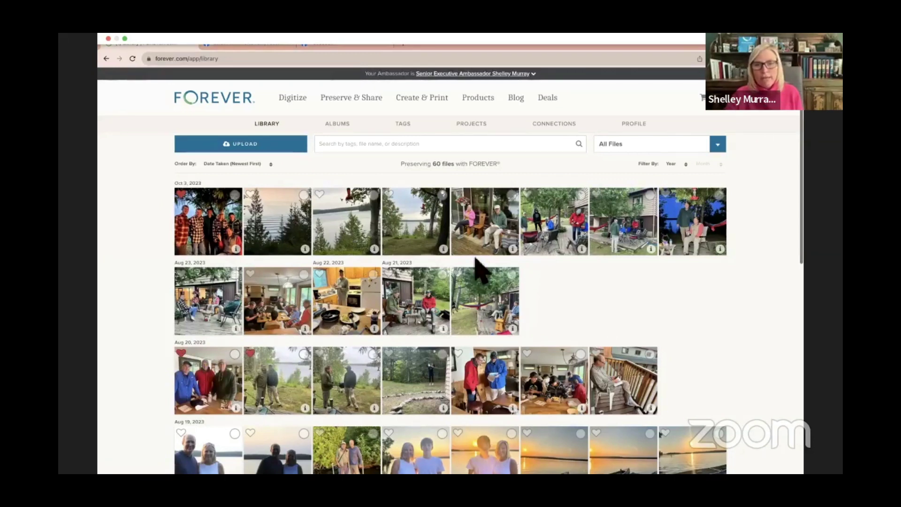
left_click(458, 193)
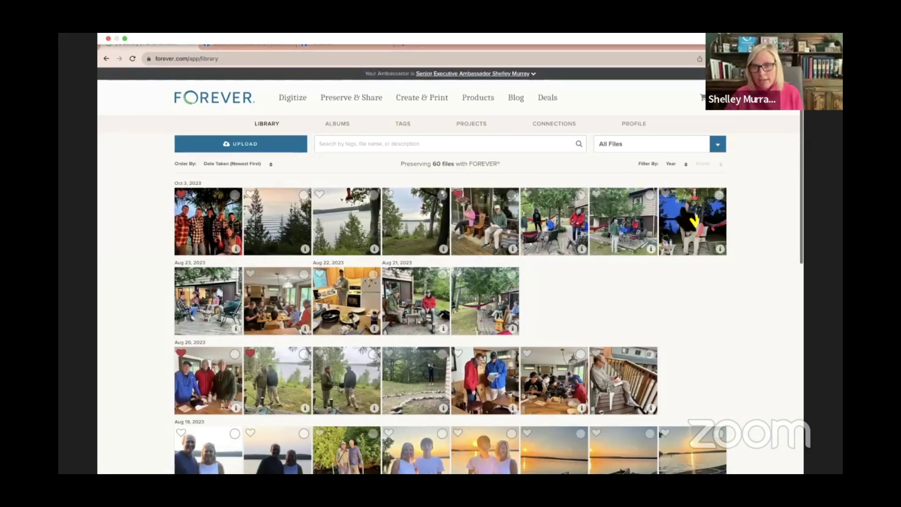
left_click(666, 194)
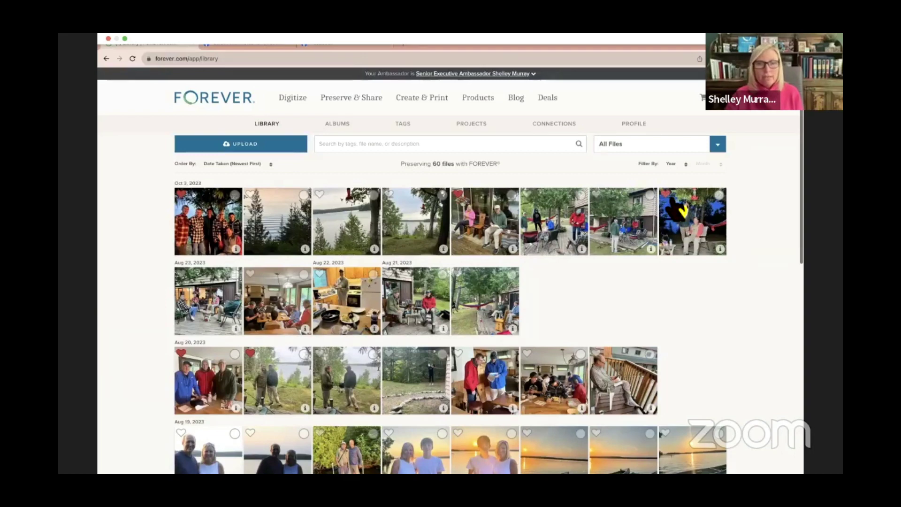
- Show only Favorites in the library and return the filter to All Files
left_click(719, 147)
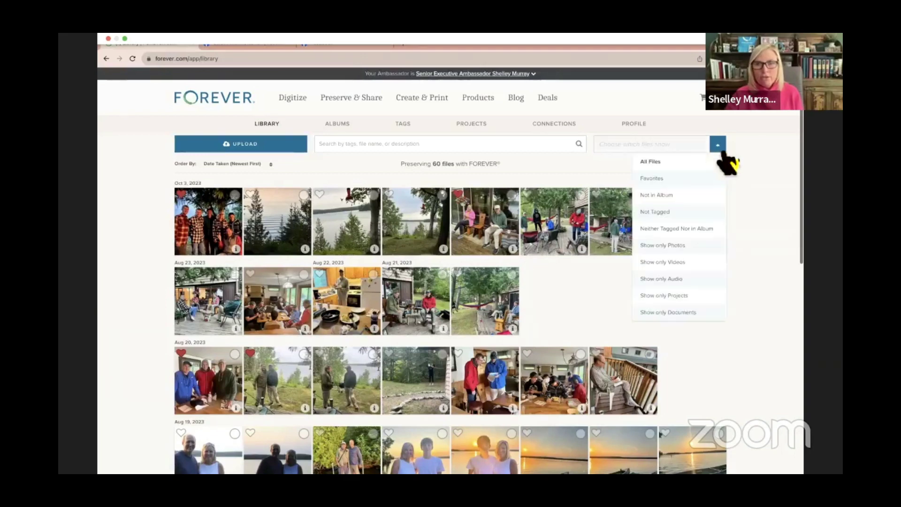
left_click(674, 183)
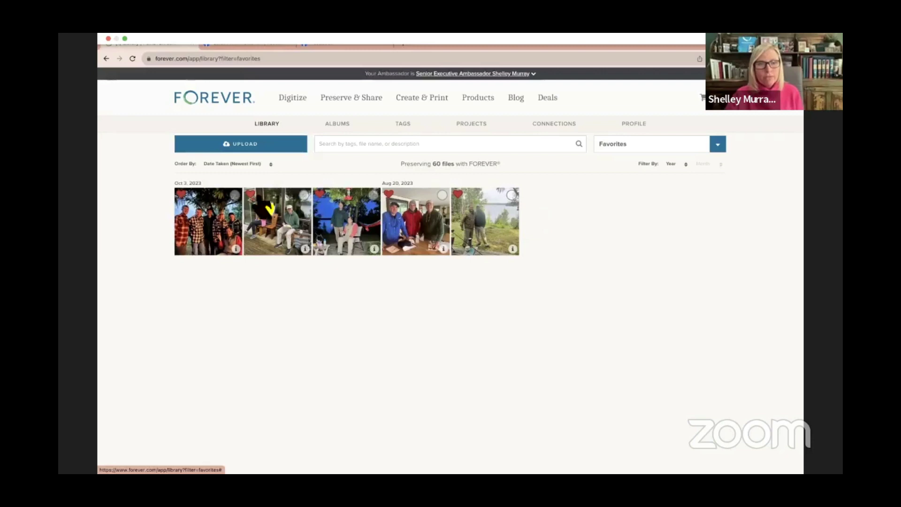
left_click(718, 145)
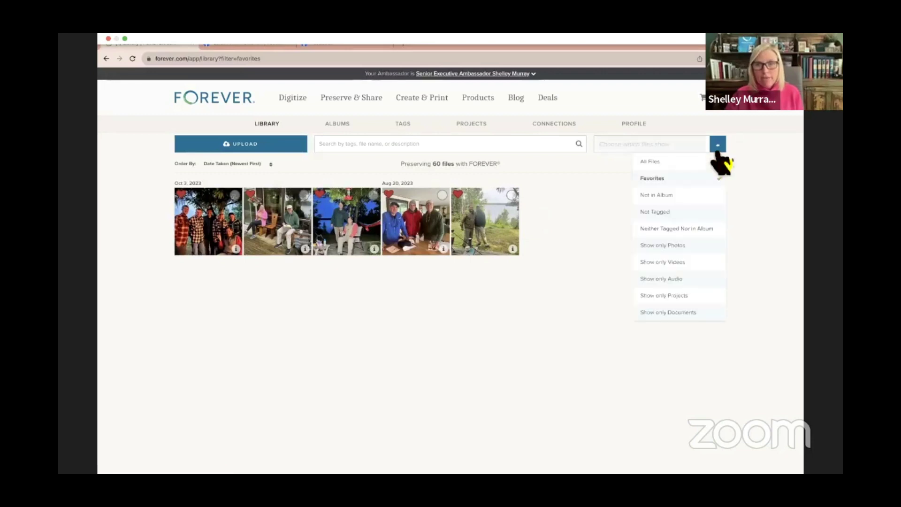
left_click(682, 162)
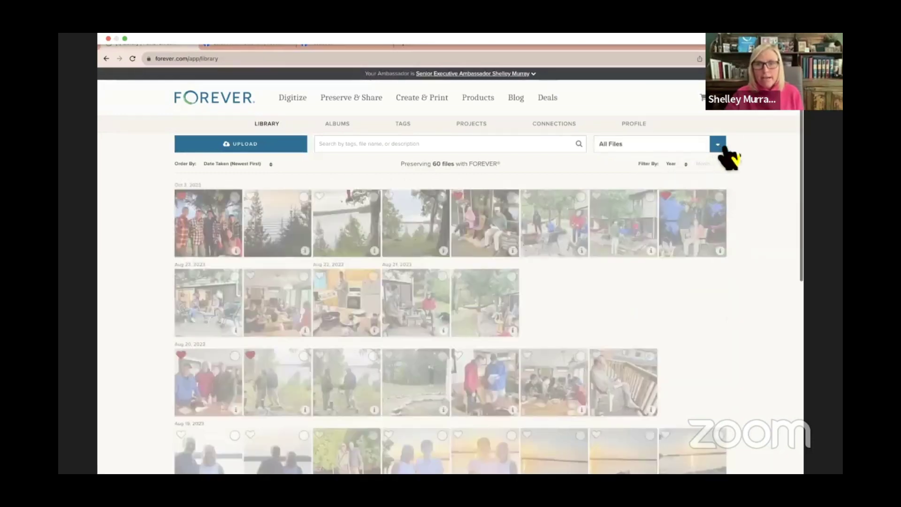
- Review the remaining file filter choices, from Not in Album to Show only Documents, without picking one
left_click(718, 145)
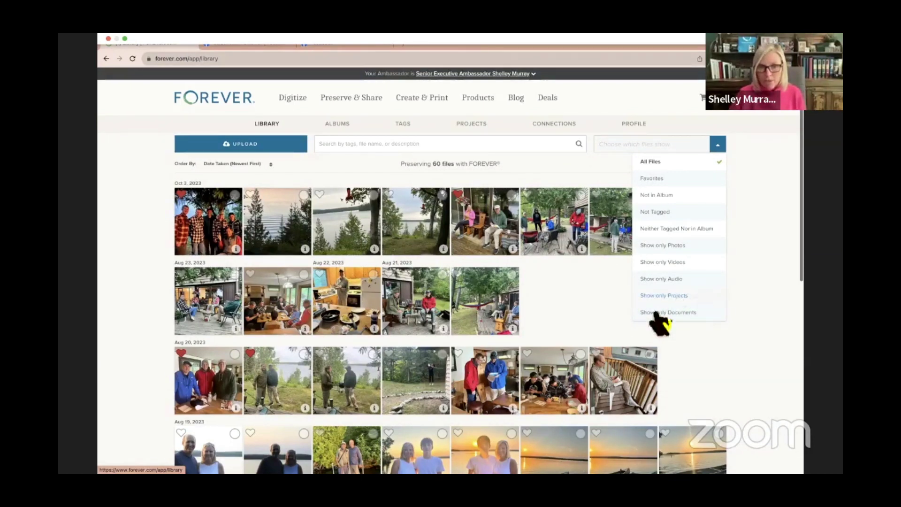
left_click(601, 324)
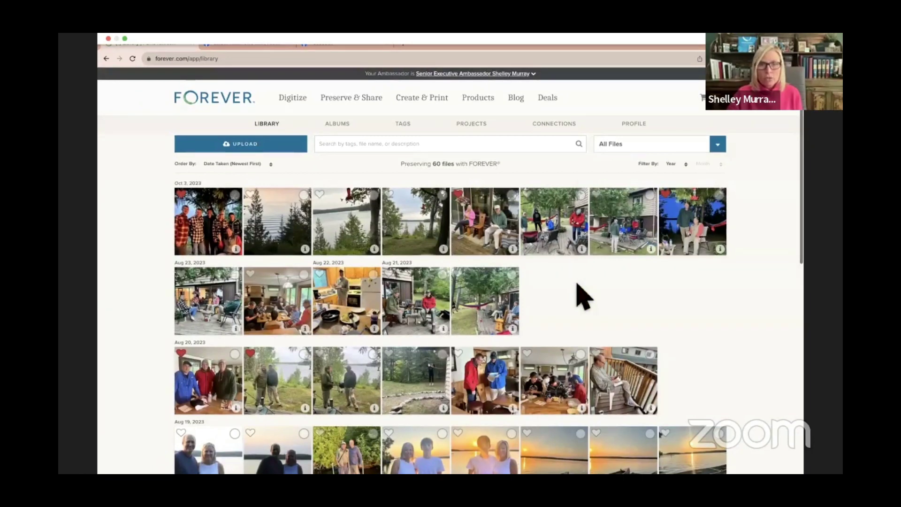
left_click(338, 151)
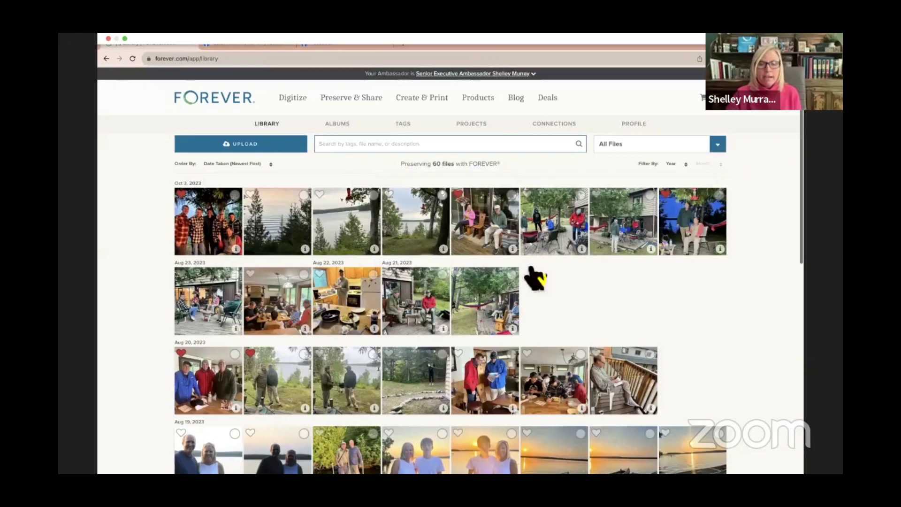
scroll(672, 324, "down", 1)
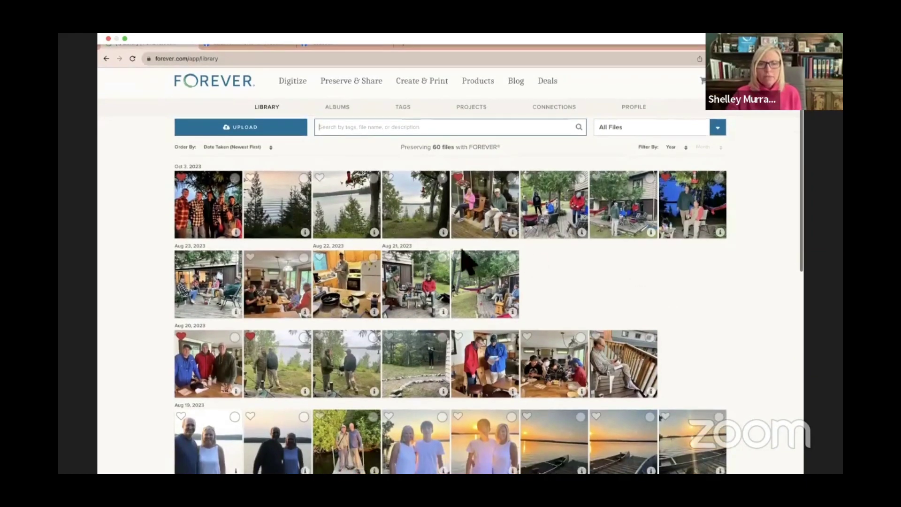
scroll(674, 338, "down", 2)
scroll(674, 338, "up", 3)
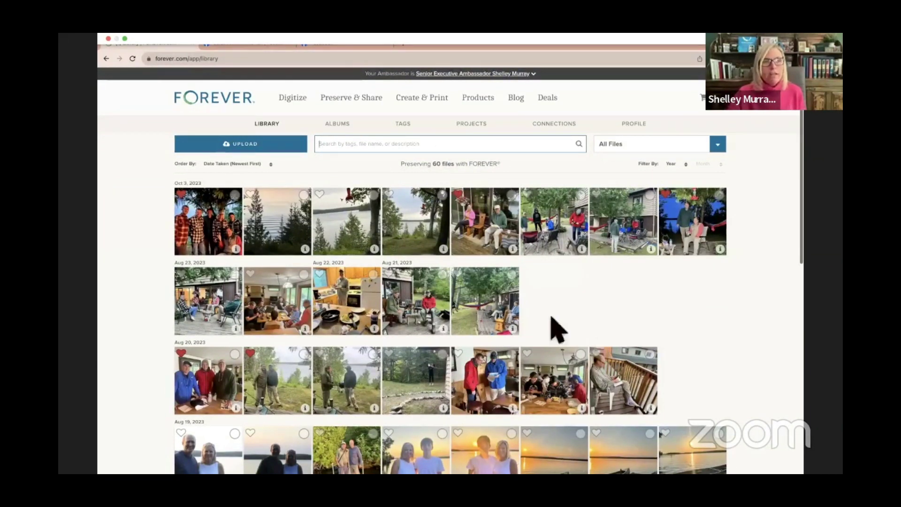
- Open the upload window to view its file, duplicate and import options, and close it
left_click(256, 149)
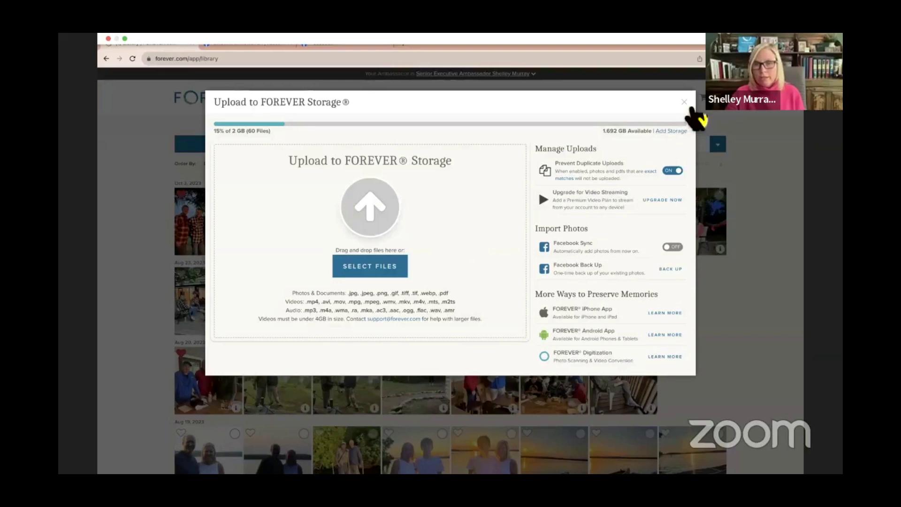
left_click(685, 104)
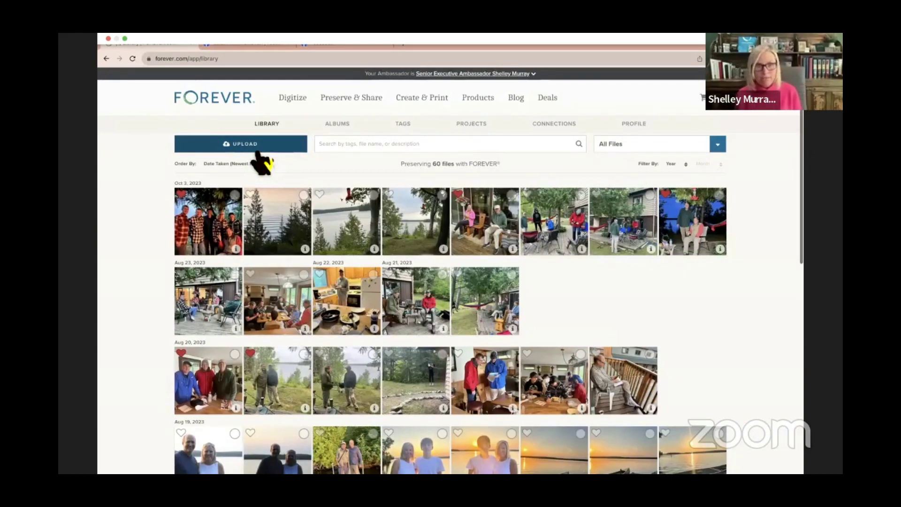
- Start a new album named "Recent Trip" with the description "Had a great time on vacation."
left_click(338, 126)
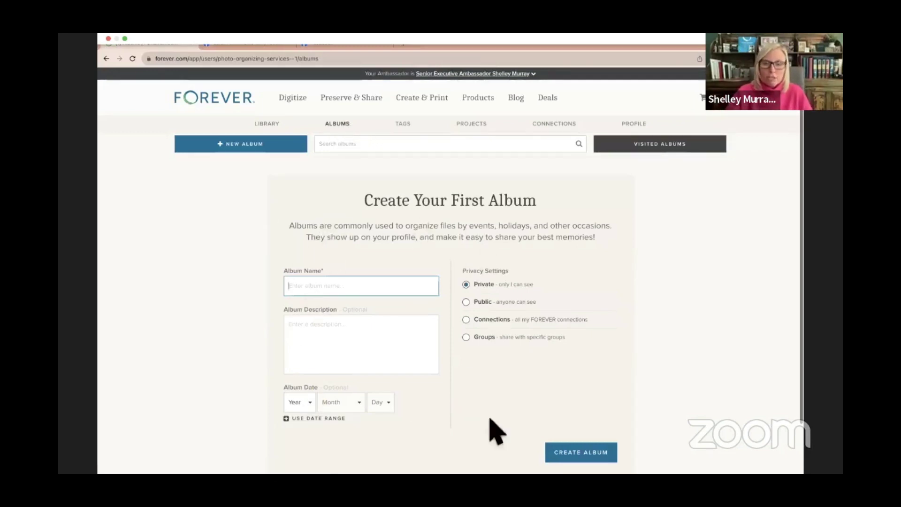
left_click(244, 147)
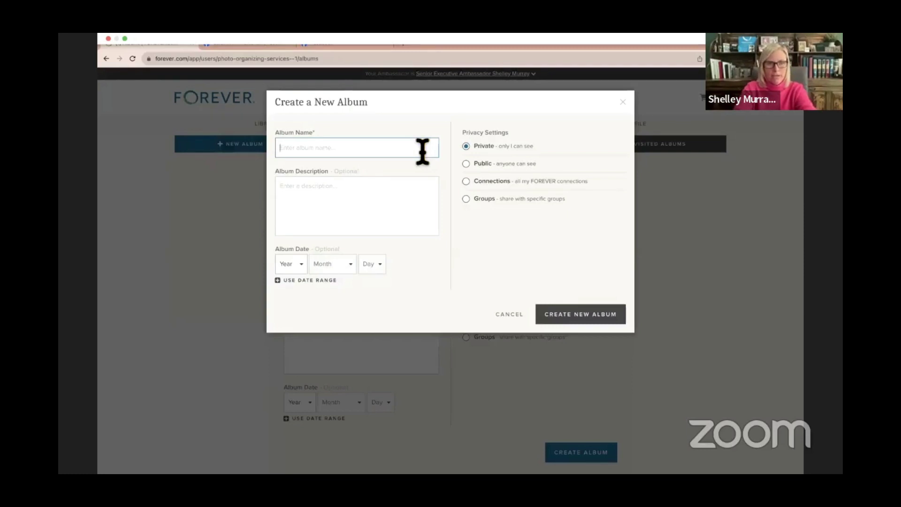
type("Recent Trip")
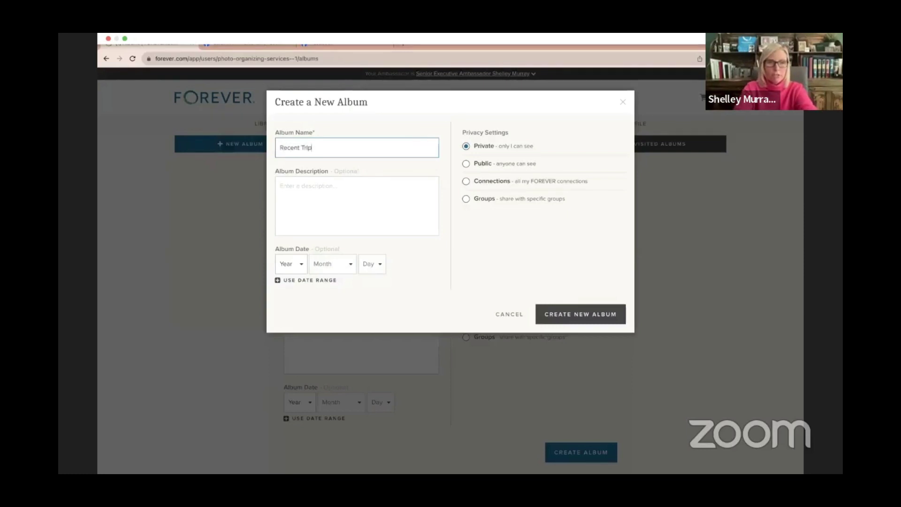
left_click(341, 205)
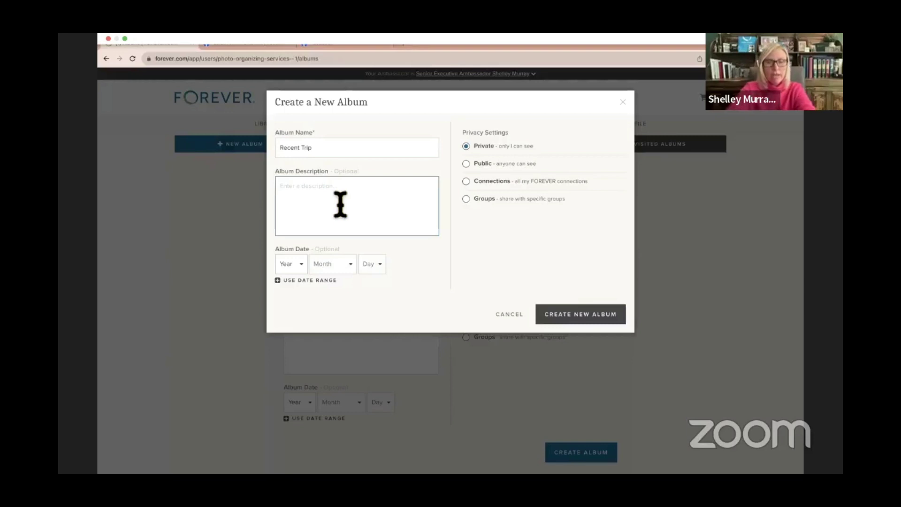
type("Had a great")
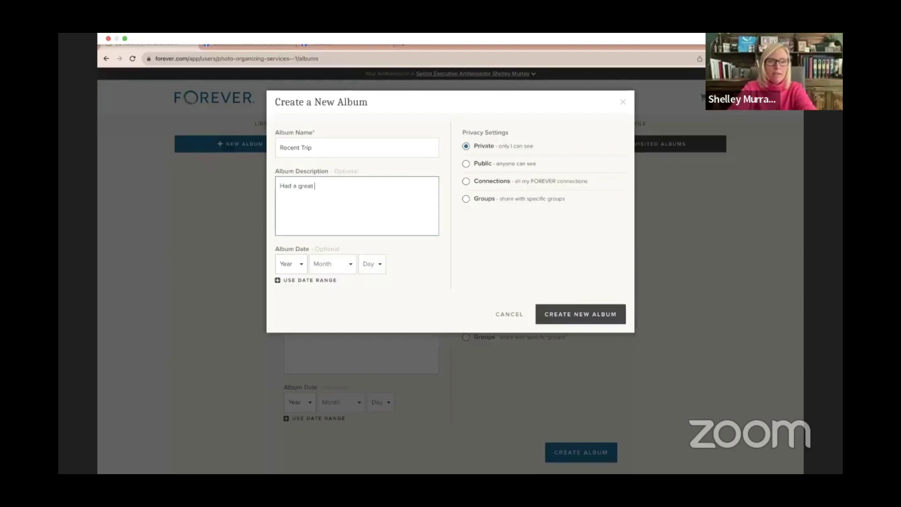
type(" time on vacation.")
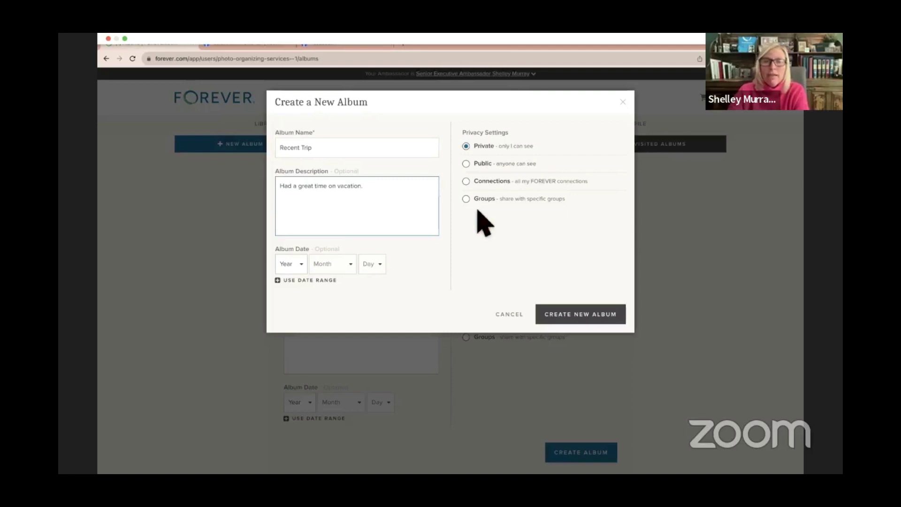
- Try the Connections privacy setting for the new album and switch it to Groups
left_click(467, 182)
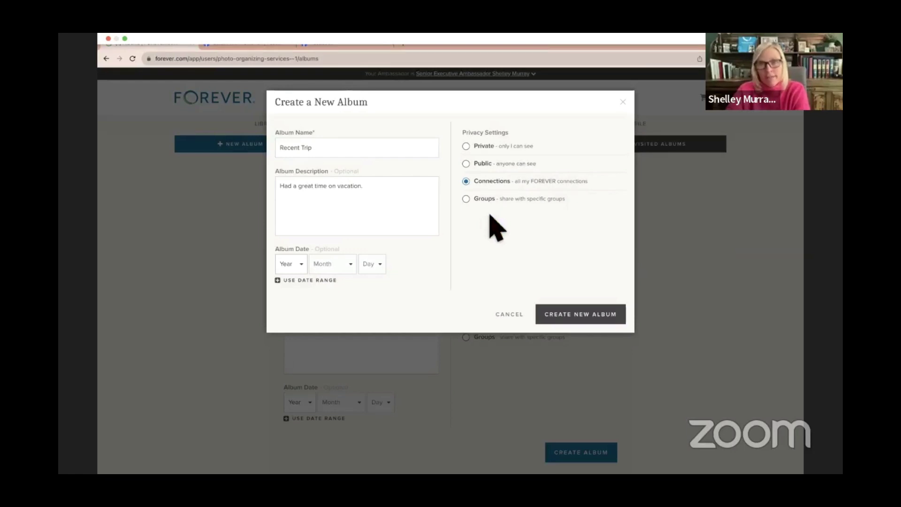
left_click(467, 200)
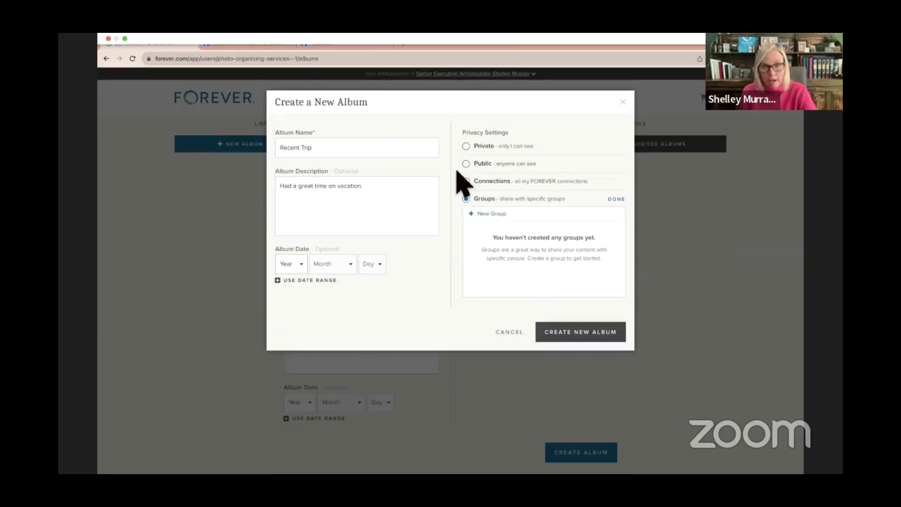
- Discard the unfinished album and start a new one named "Recent Trip" with the description "Had a great vacation!"
left_click(511, 333)
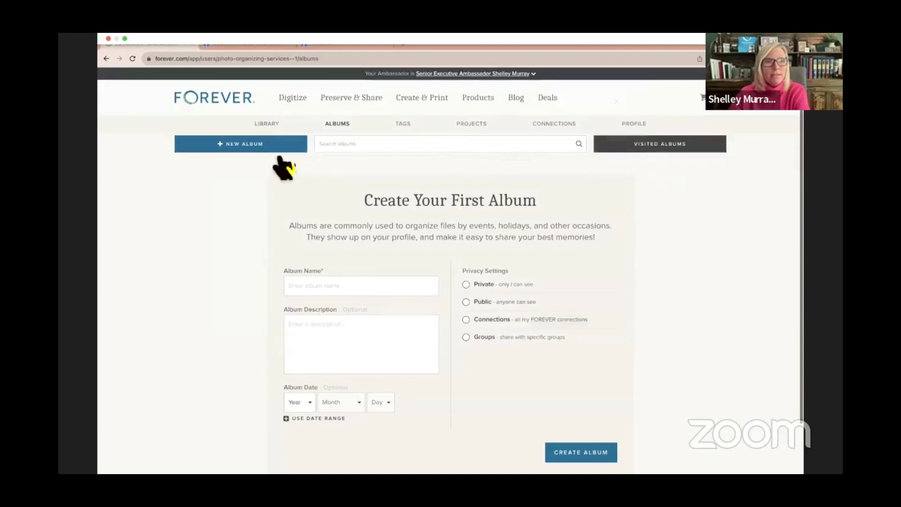
left_click(275, 146)
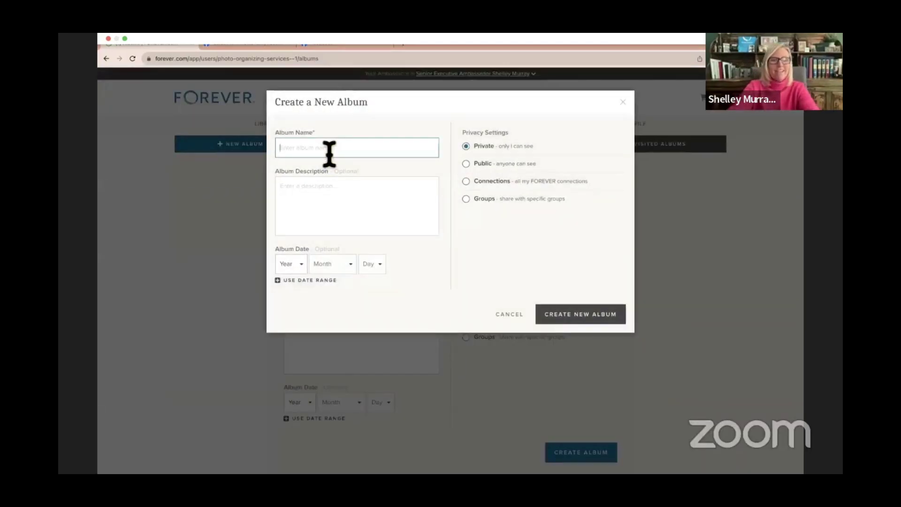
type("Recent")
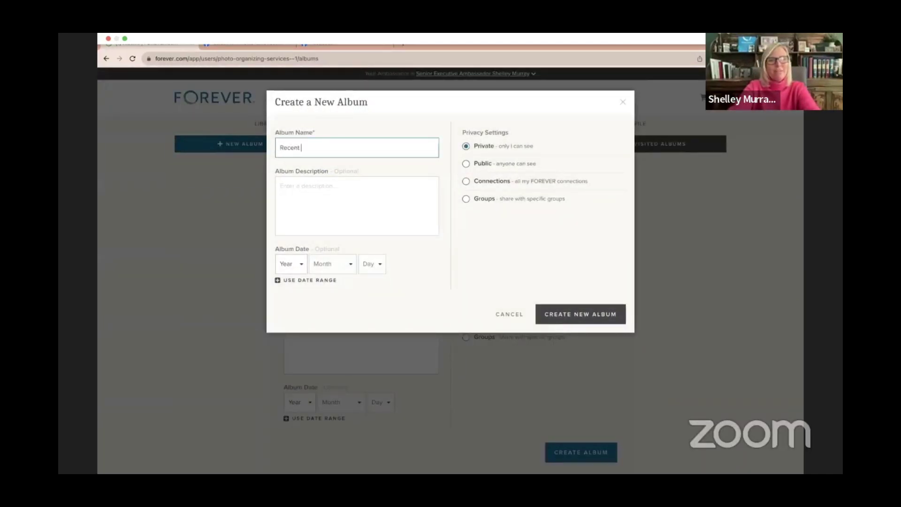
type(" Trip")
left_click(322, 190)
type("H")
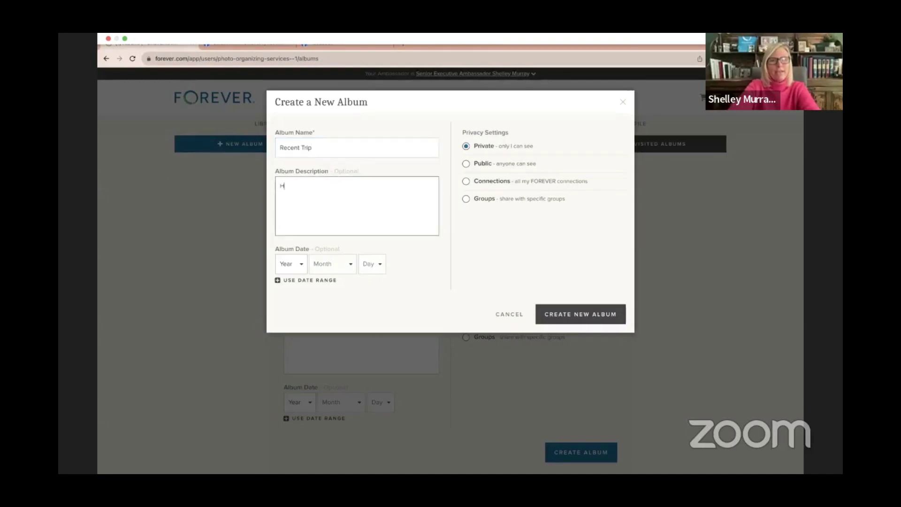
type("ad a great ")
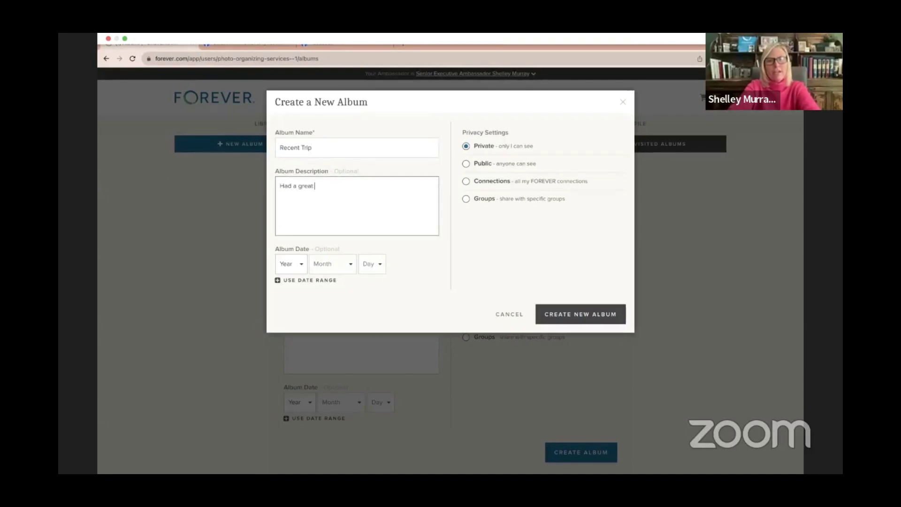
type("vacation!")
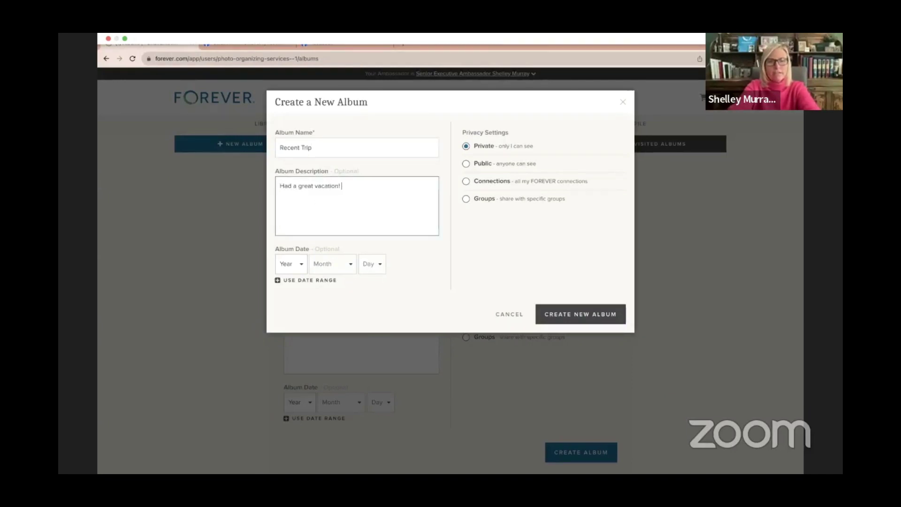
- Set the new album's privacy to Public and create the album
left_click(467, 168)
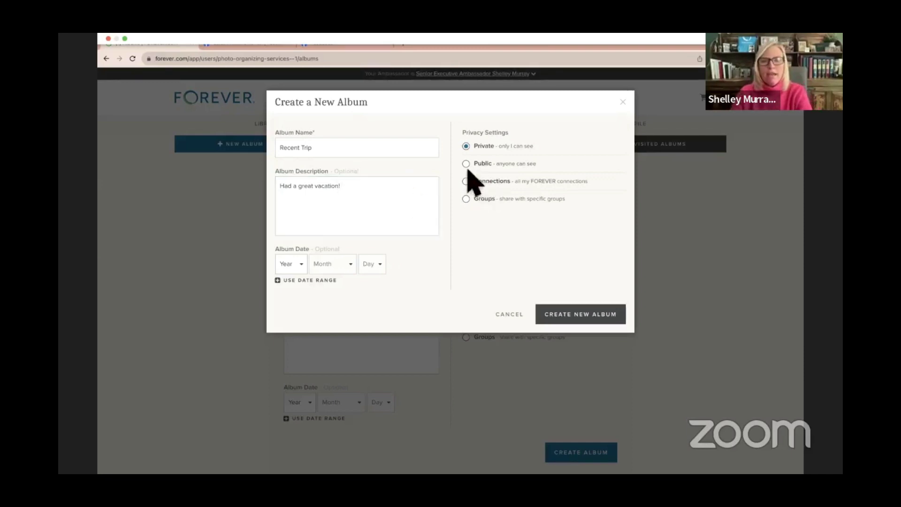
left_click(471, 170)
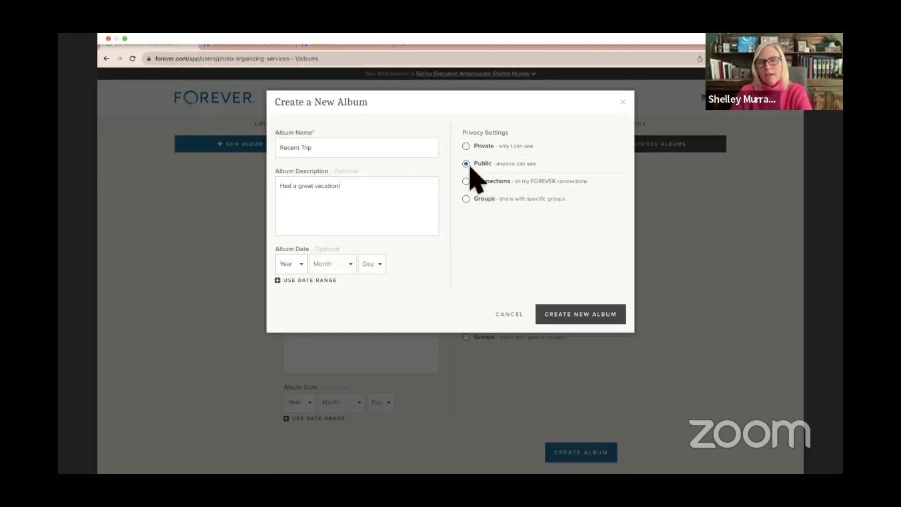
left_click(564, 313)
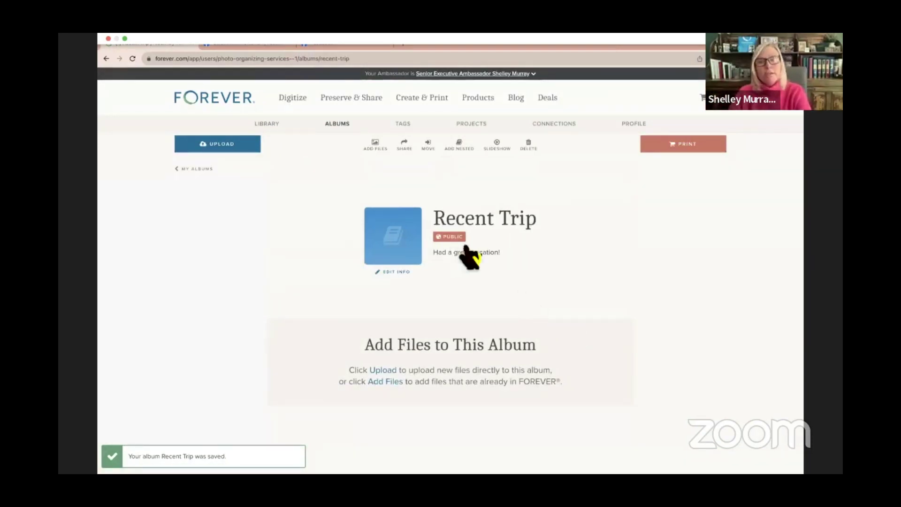
- View the Recent Trip album's privacy label, editable info and upload window, closing each without changes
mouse_move(457, 241)
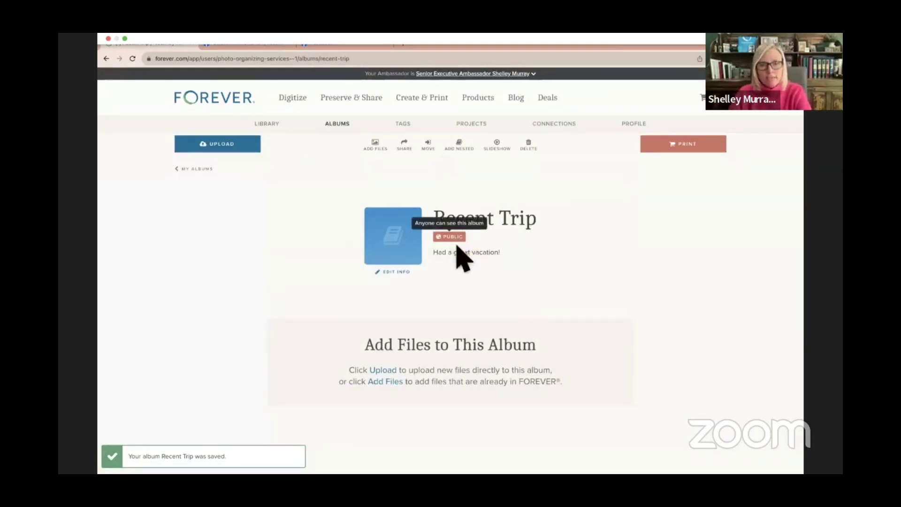
left_click(414, 280)
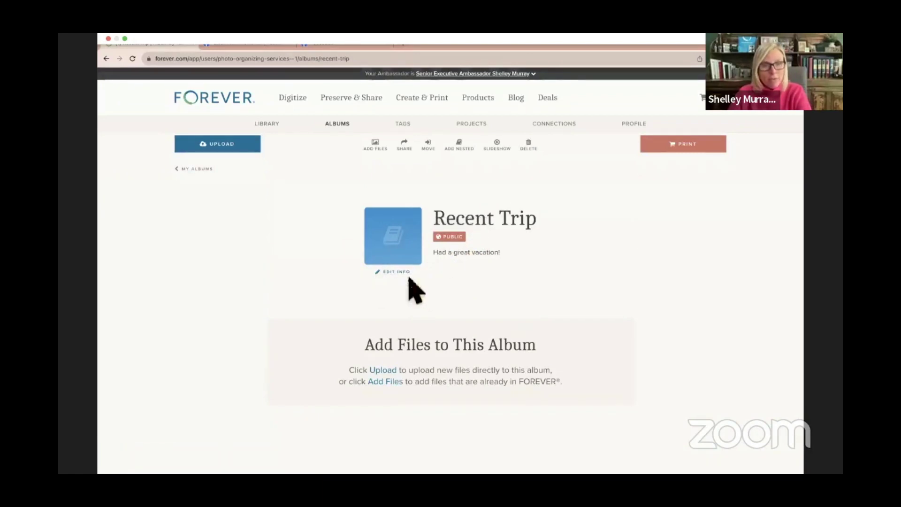
left_click(525, 314)
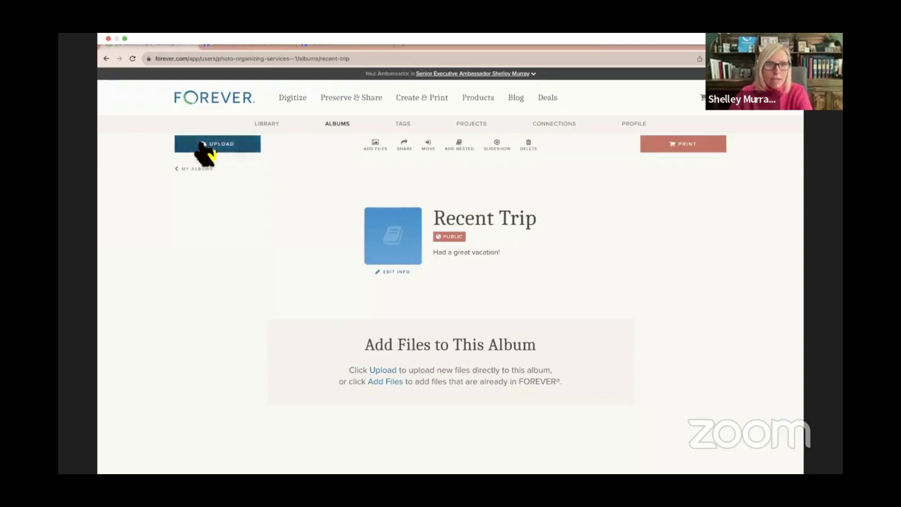
left_click(233, 149)
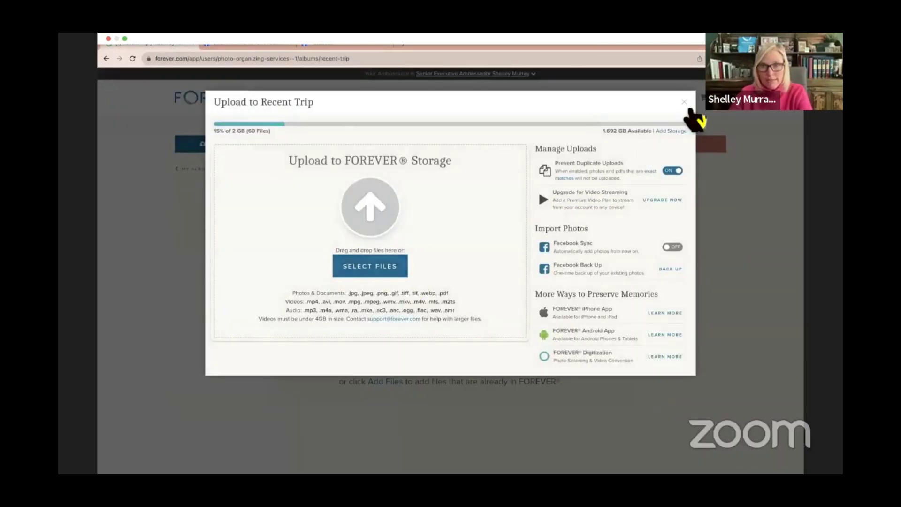
left_click(687, 106)
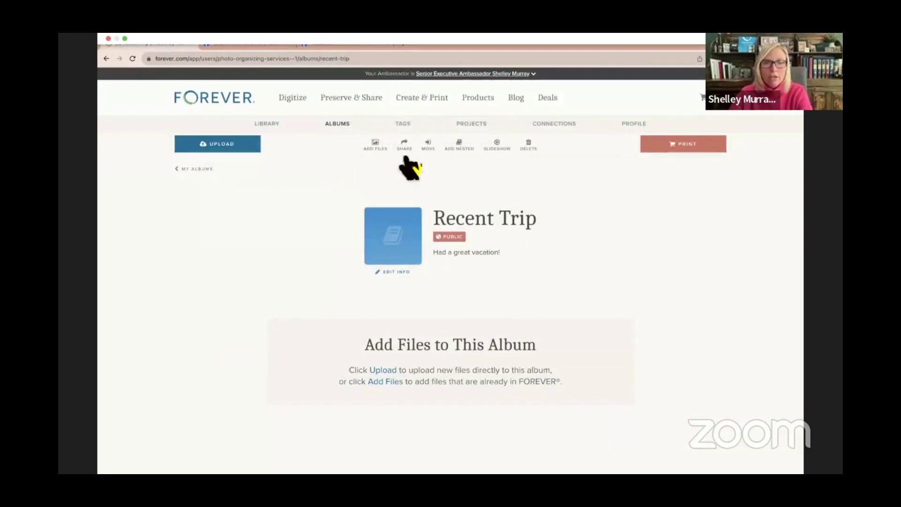
- Add all library photos from Oct 3, 2023 back through Aug 19, 2023 to the Recent Trip album
left_click(378, 149)
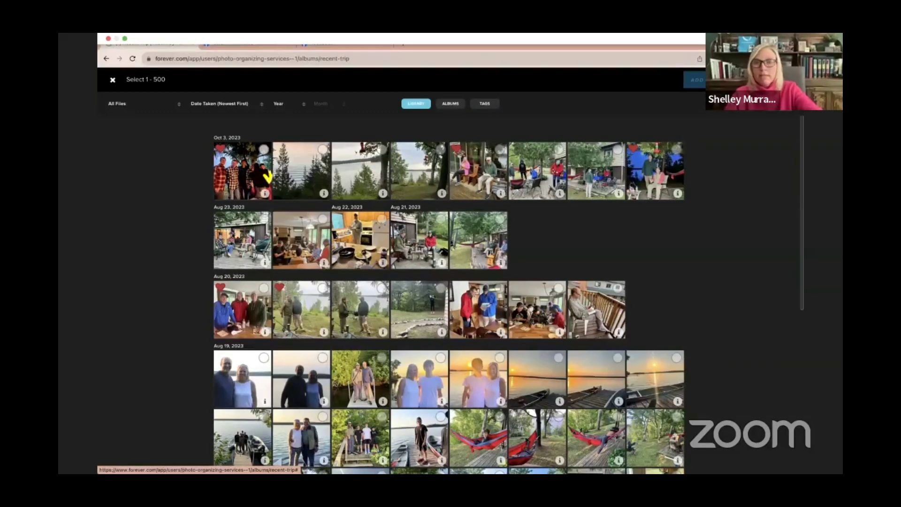
left_click(264, 150)
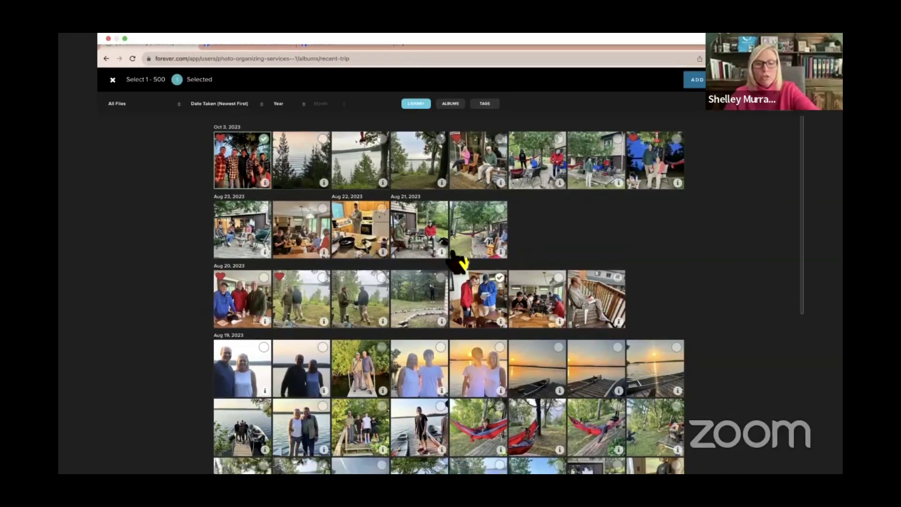
scroll(469, 272, "down", 3)
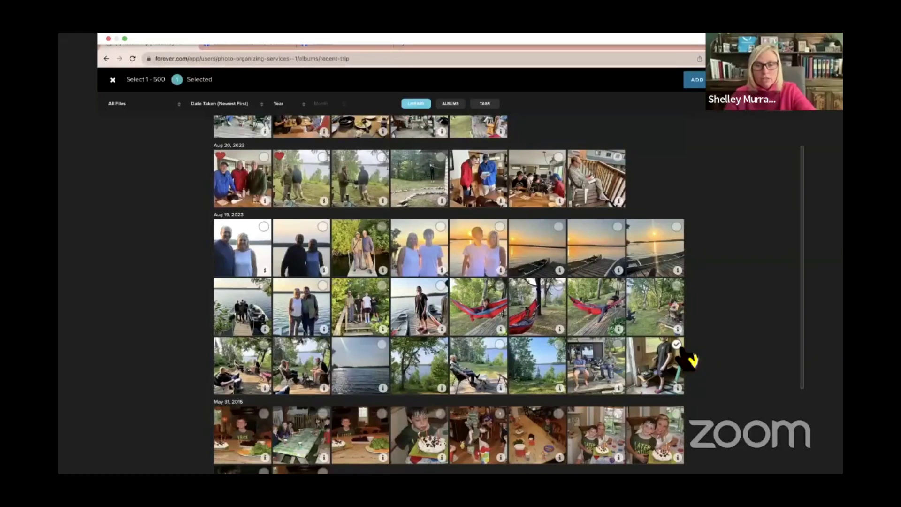
left_click(686, 355, "shift")
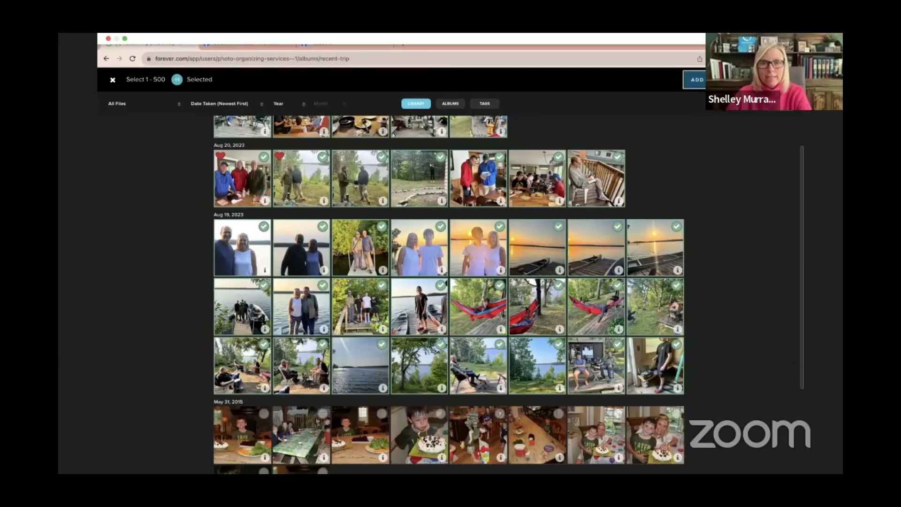
left_click(695, 80)
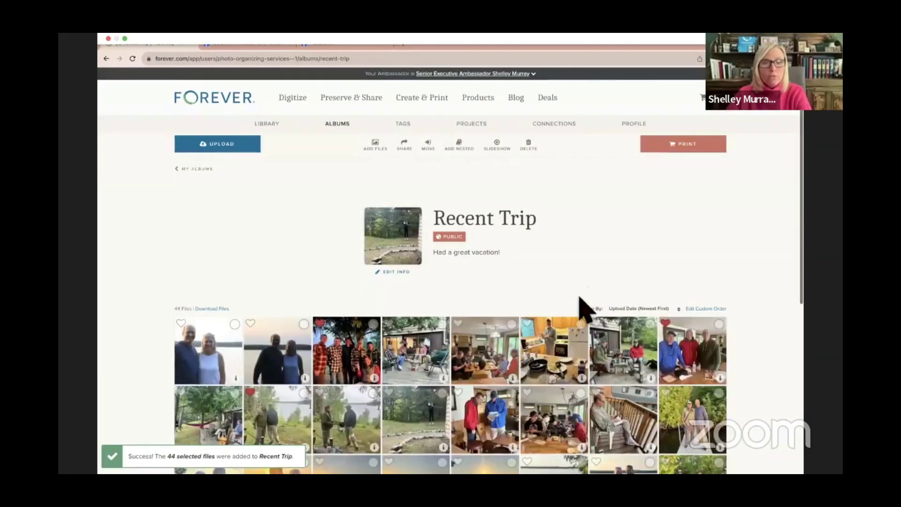
- Look through the photos in the Recent Trip album from start to end
scroll(584, 310, "down", 5)
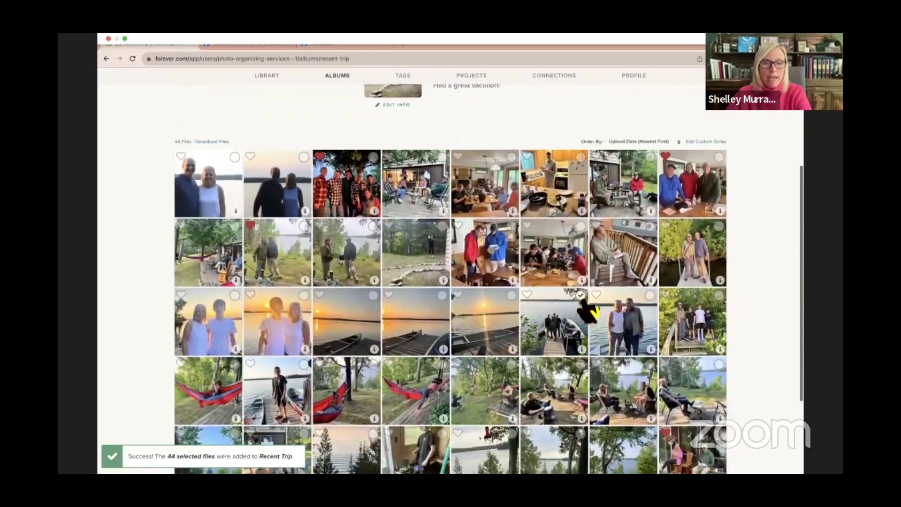
scroll(586, 309, "down", 3)
scroll(585, 310, "up", 10)
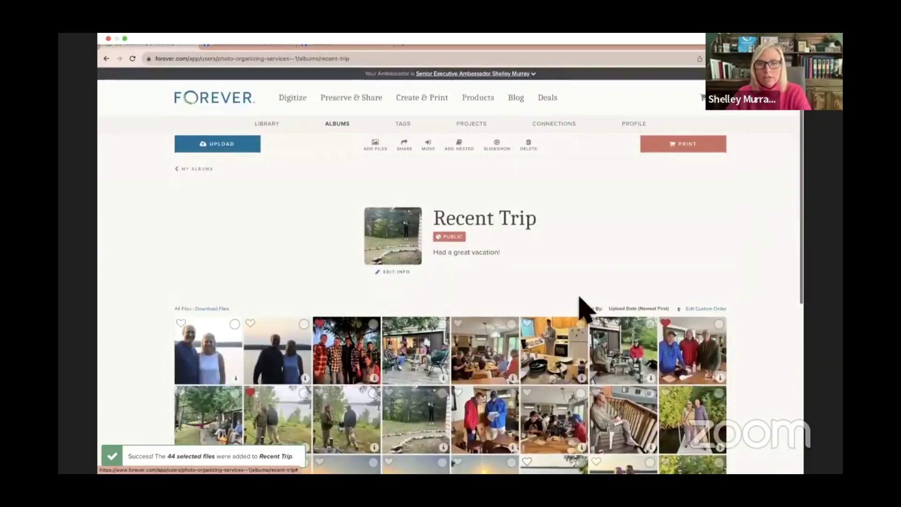
scroll(581, 301, "down", 1)
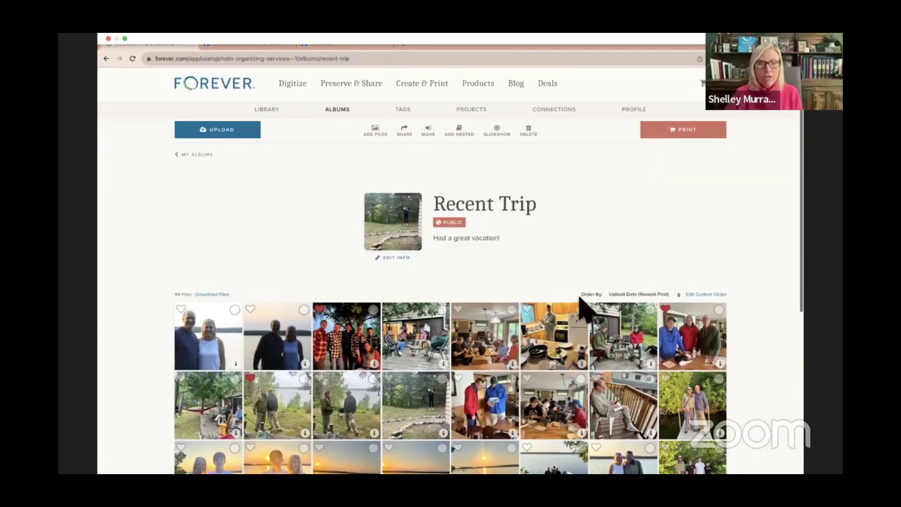
scroll(584, 307, "down", 6)
scroll(593, 312, "up", 6)
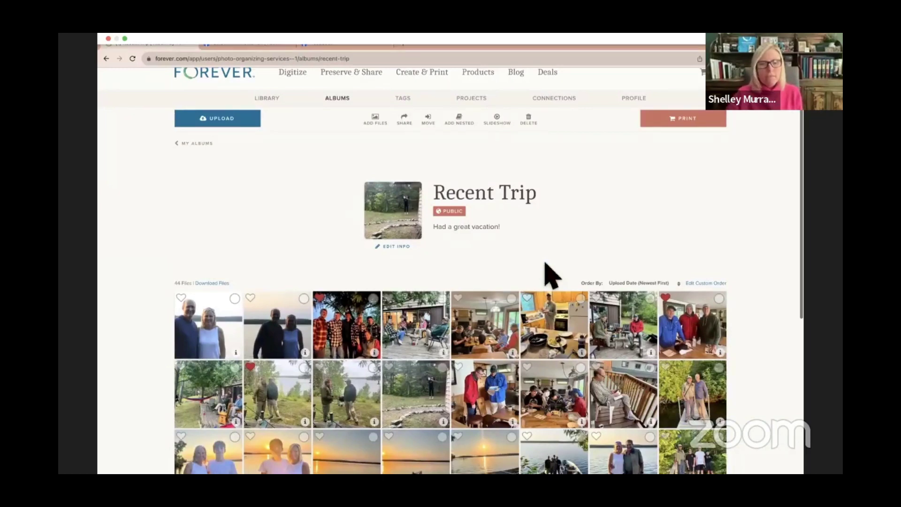
scroll(513, 282, "down", 2)
scroll(513, 281, "up", 3)
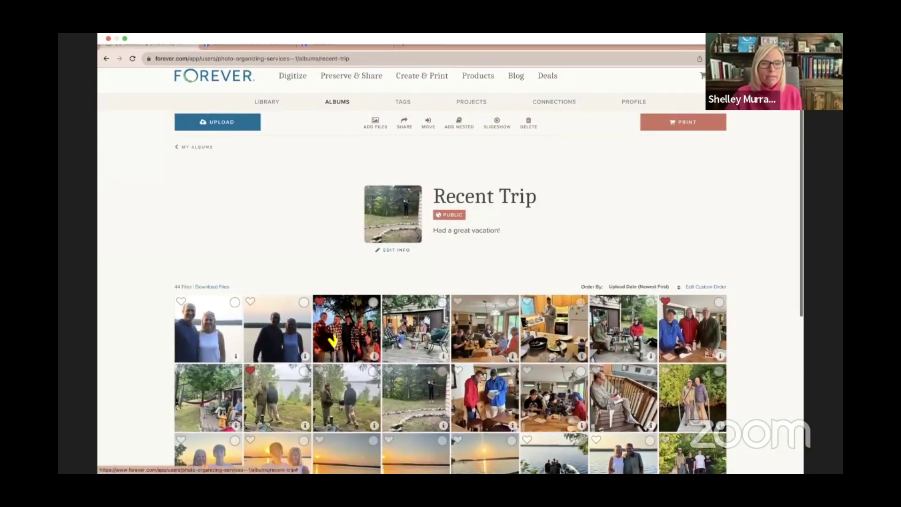
- Set the group photo with the plaid shirts as the Recent Trip album's cover
left_click(374, 302)
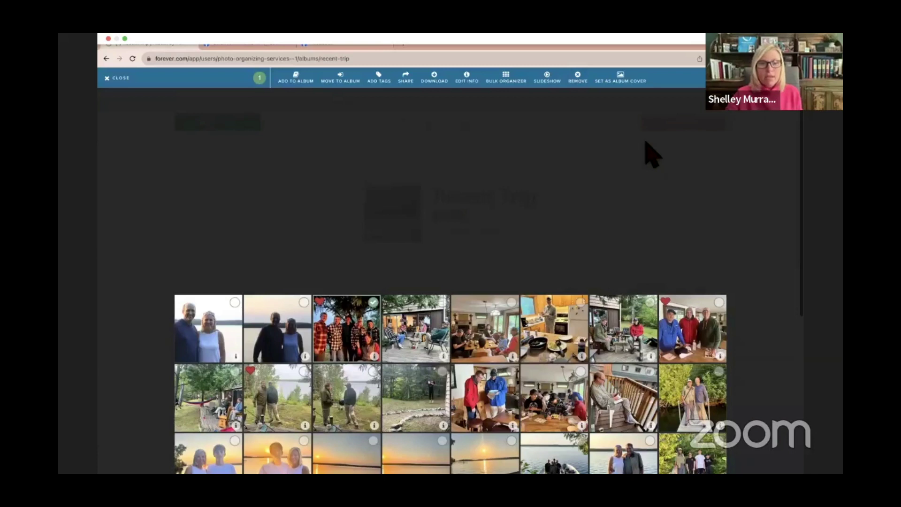
left_click(620, 81)
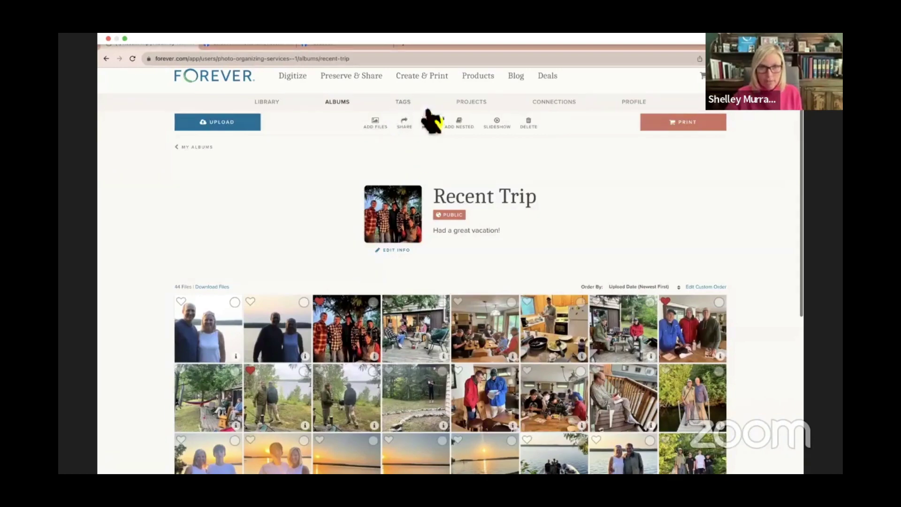
- Display the QR code for the Recent Trip album's share link and save the sharing settings with Public privacy
left_click(404, 123)
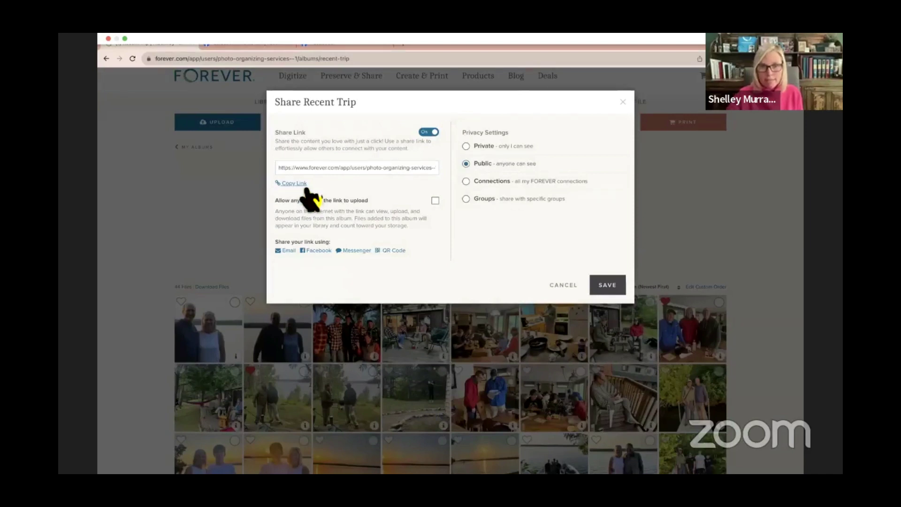
left_click(395, 250)
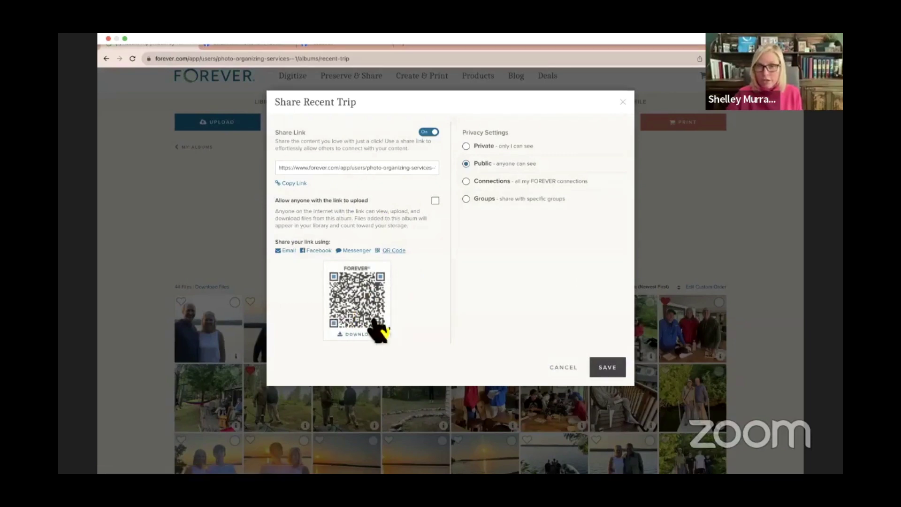
left_click(607, 367)
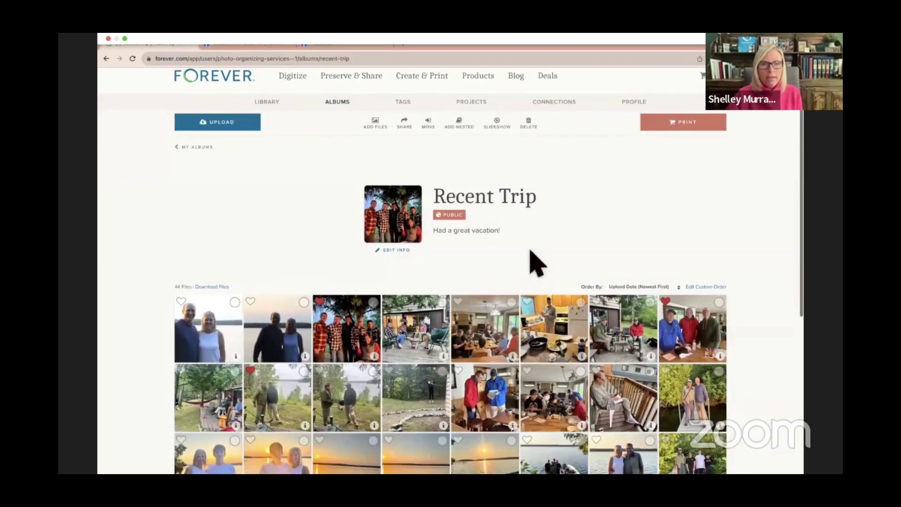
- Return to the library by way of the album overview, view the files Not in Album, and restore the All Files filter
left_click(337, 113)
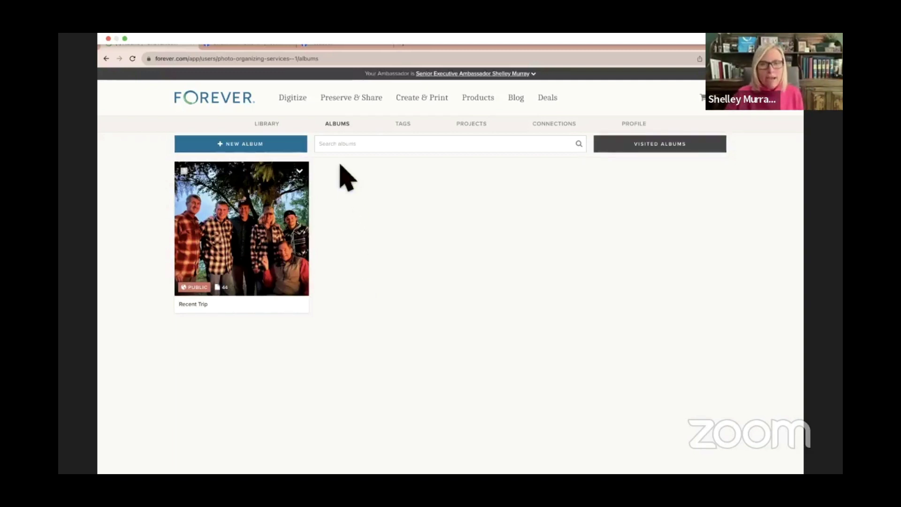
left_click(283, 132)
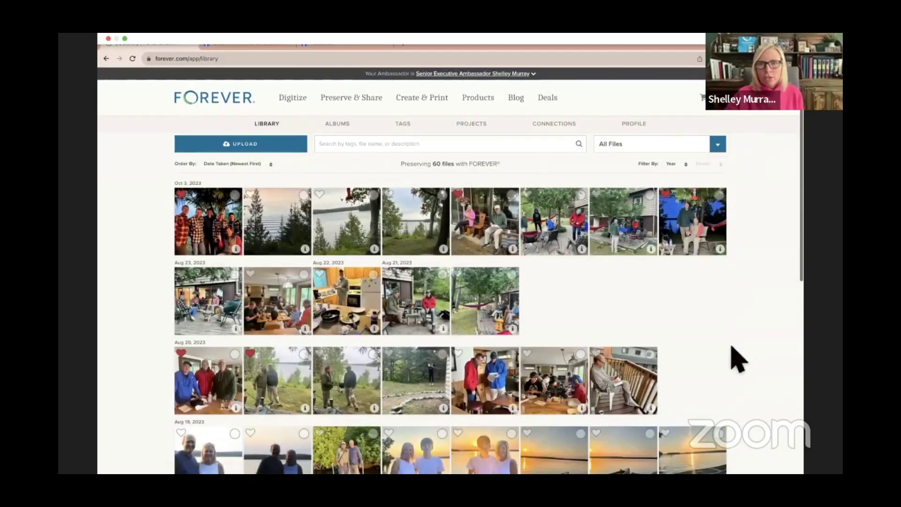
left_click(720, 146)
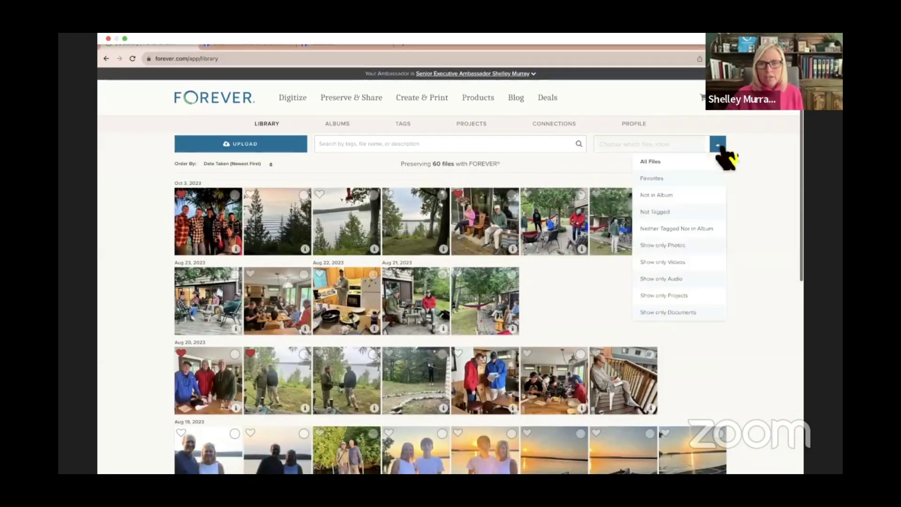
left_click(682, 196)
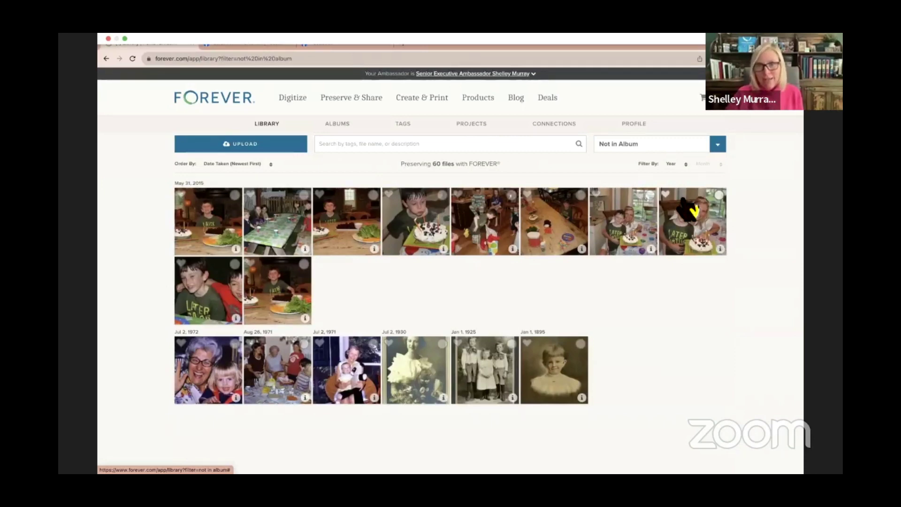
left_click(725, 152)
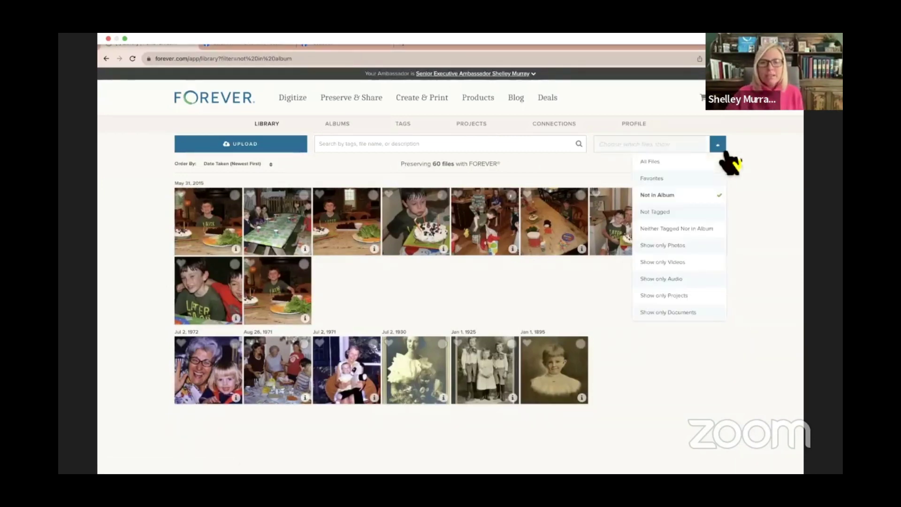
left_click(670, 164)
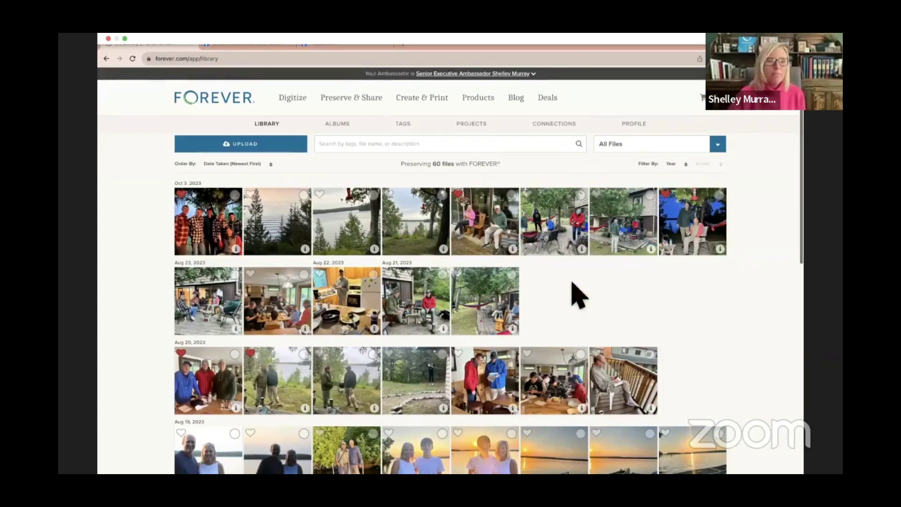
- Order the library by Date Taken (Oldest First) and view the editable info of the 1895 child portrait without changing it
left_click(225, 165)
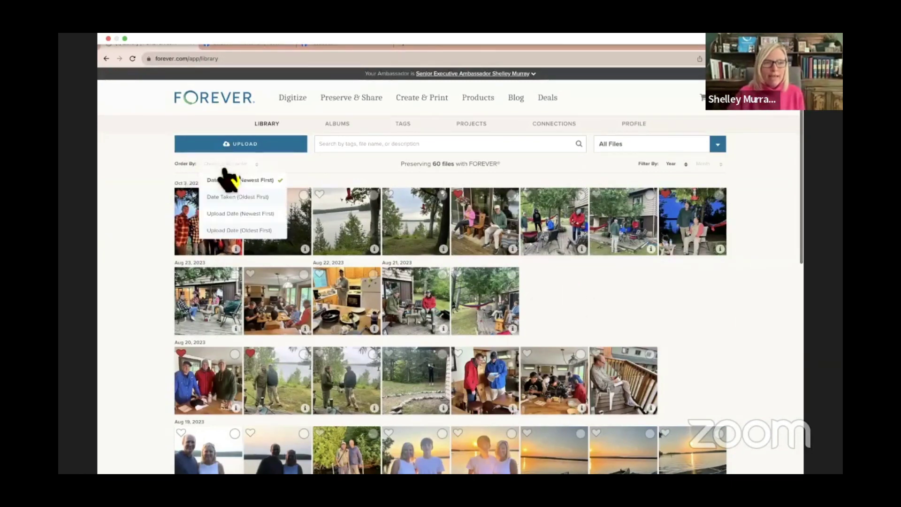
left_click(250, 198)
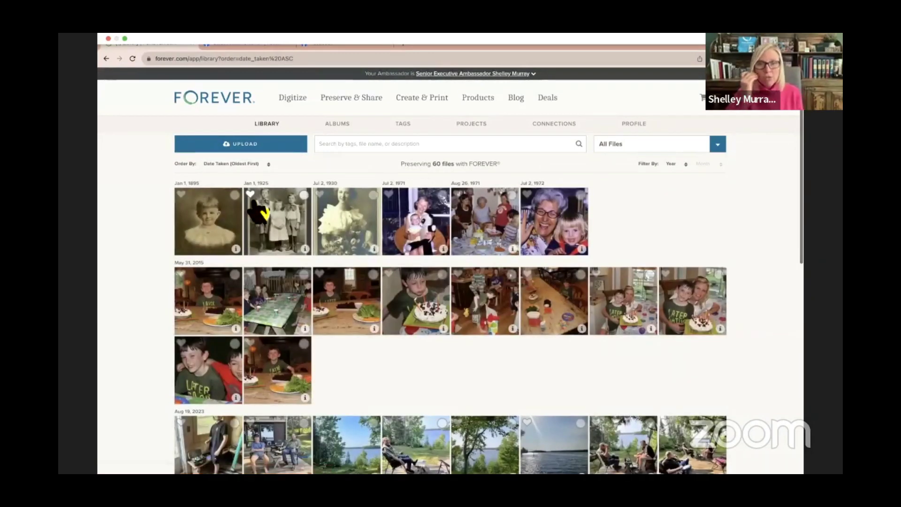
left_click(229, 235)
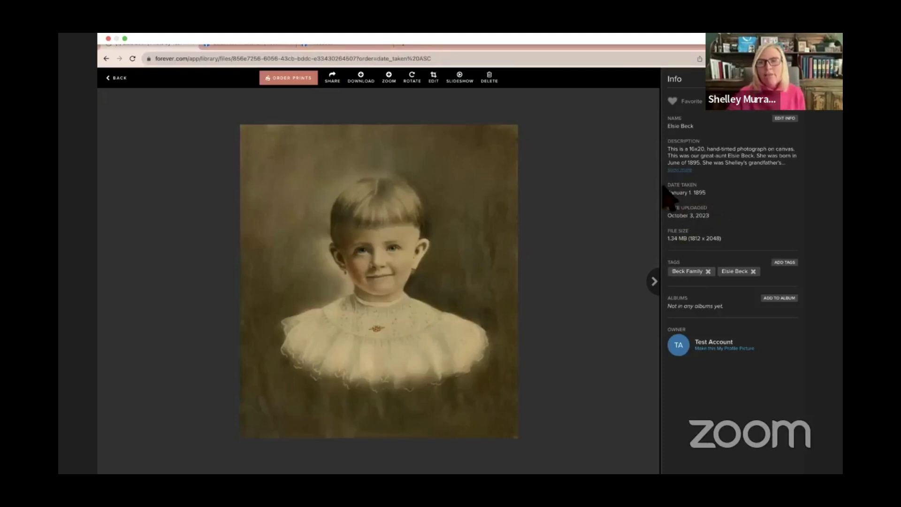
left_click(792, 119)
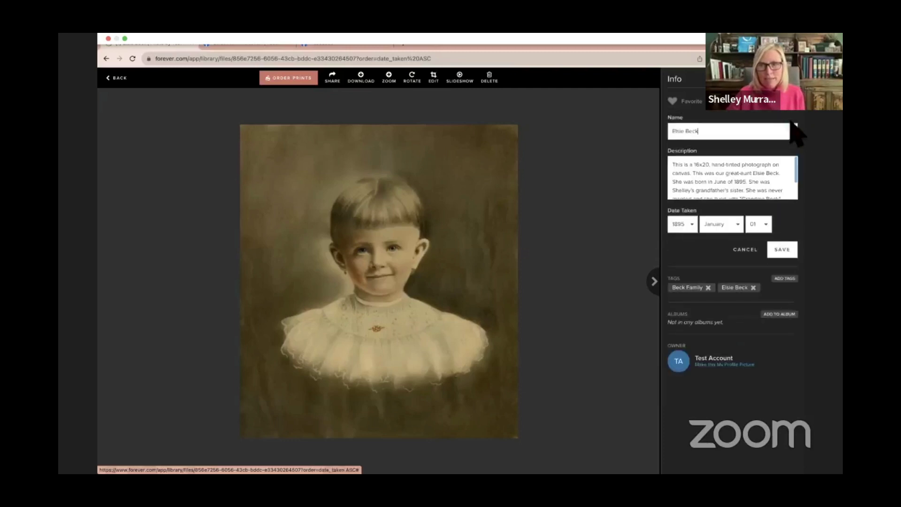
left_click(748, 251)
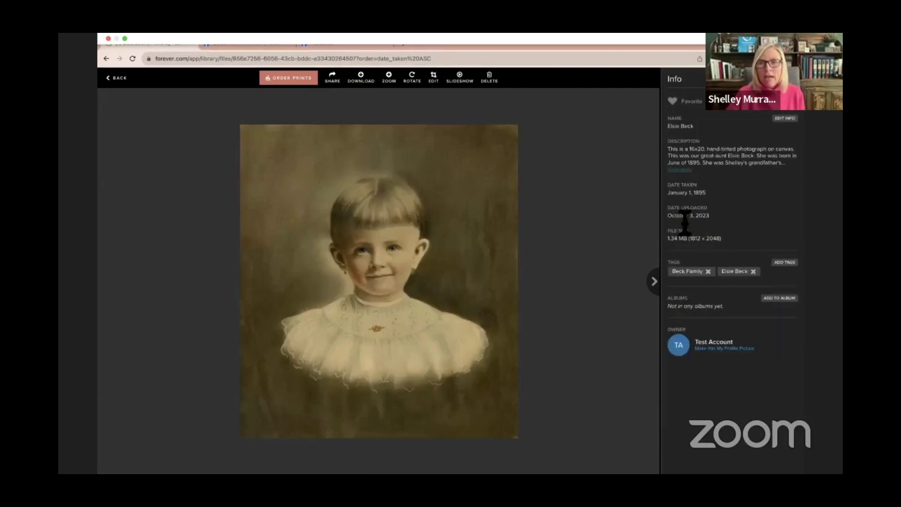
- Look through the details of the next three oldest photos, up to the July 1971 one, and return to the library
left_click(658, 289)
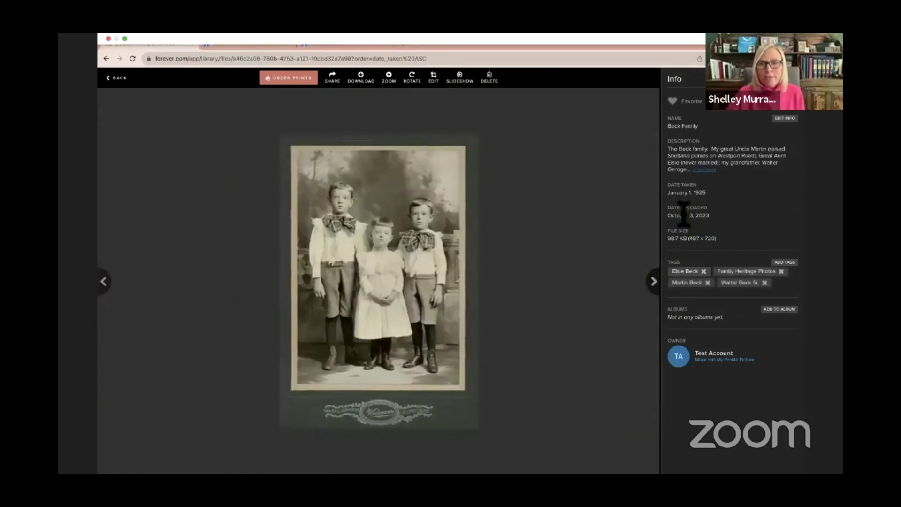
left_click(669, 293)
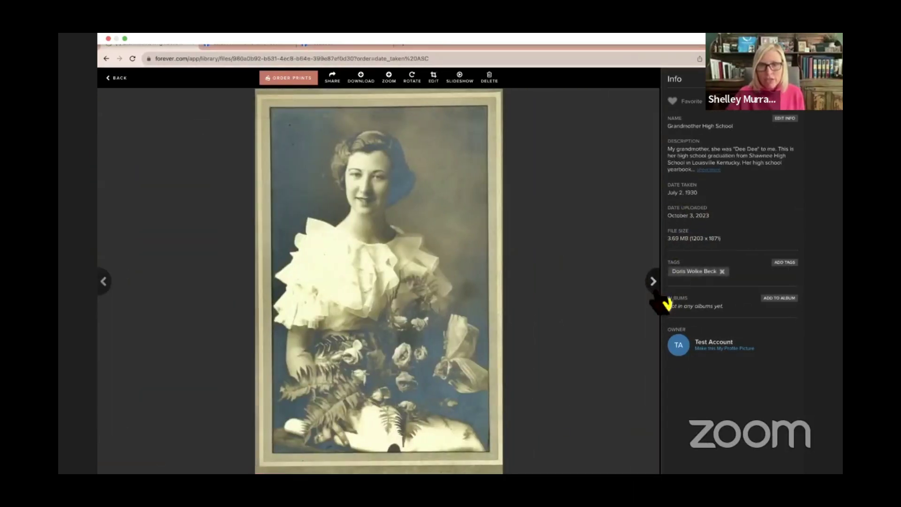
left_click(666, 303)
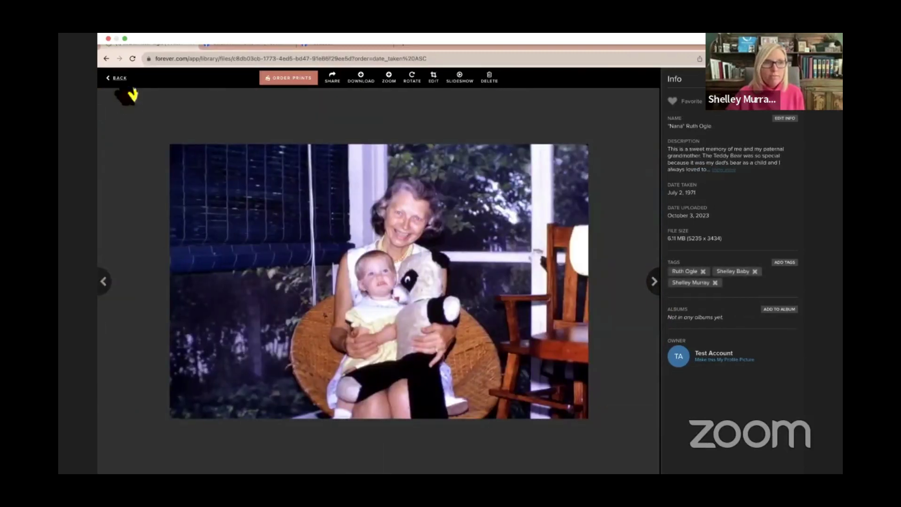
left_click(122, 82)
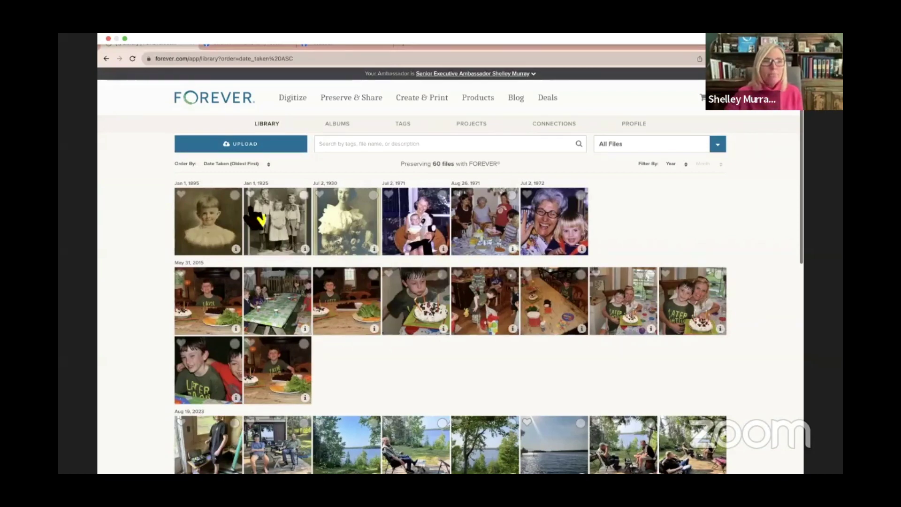
- Add the three oldest photos, dated 1895, 1925 and 1930, to a new Private album named "Heritage Photos"
left_click(234, 194)
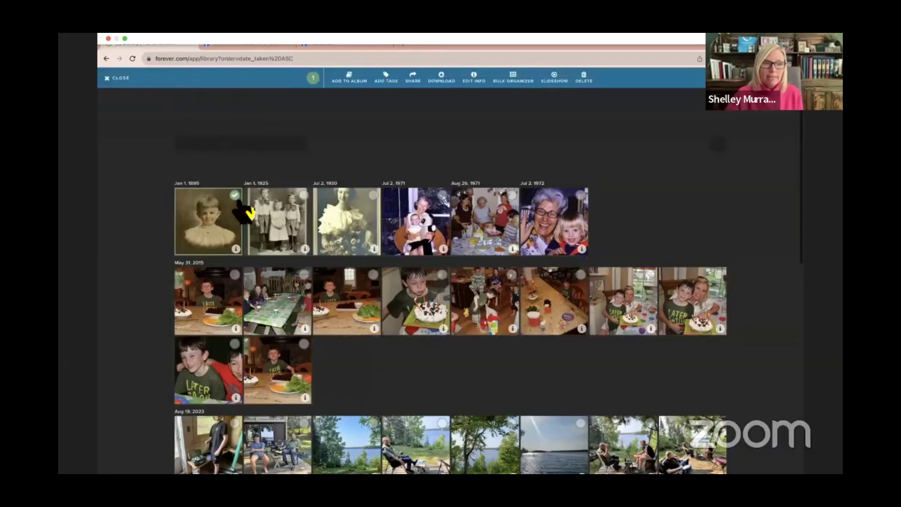
left_click(304, 194)
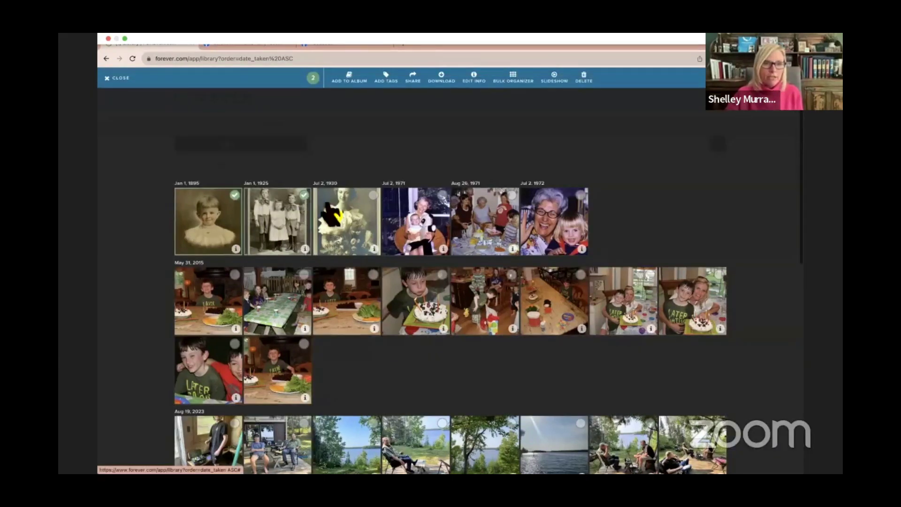
left_click(373, 195)
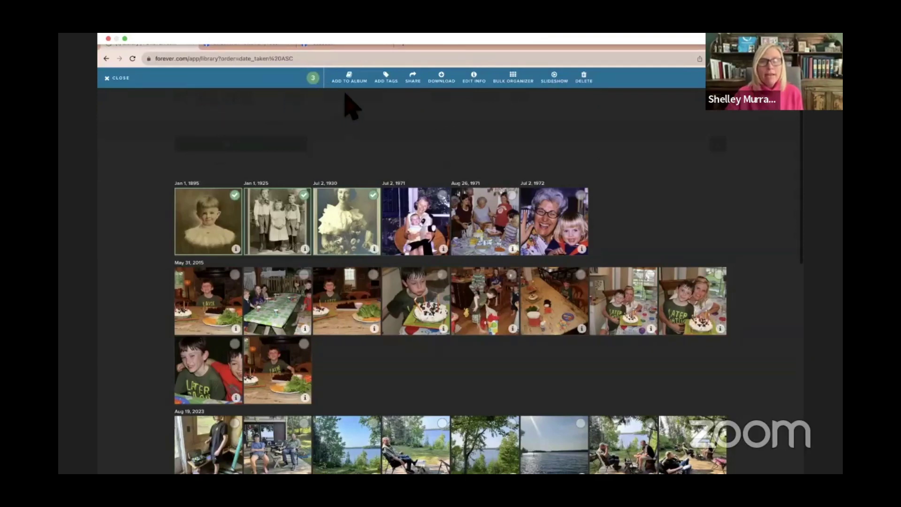
left_click(355, 79)
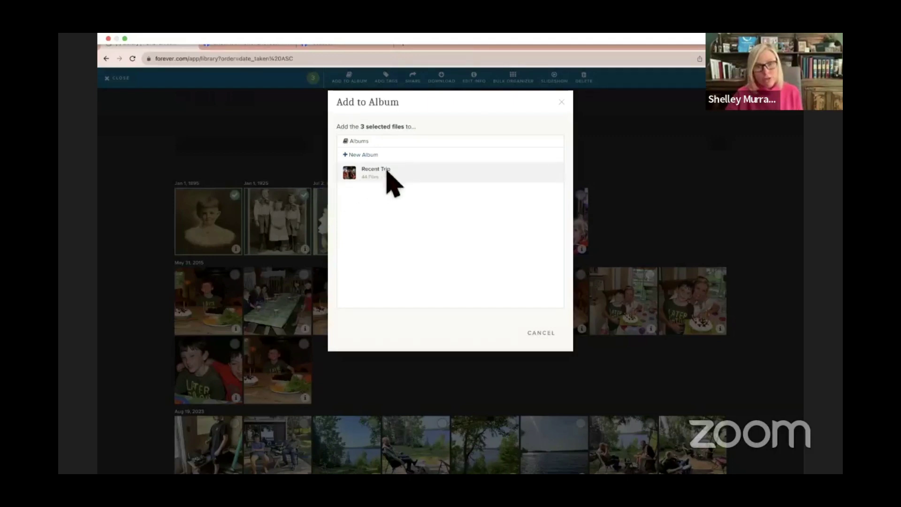
left_click(375, 157)
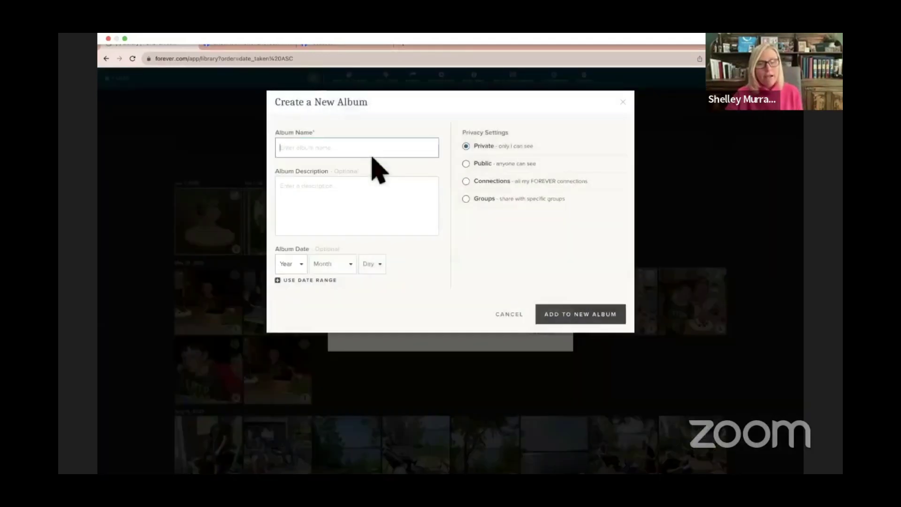
type("Her")
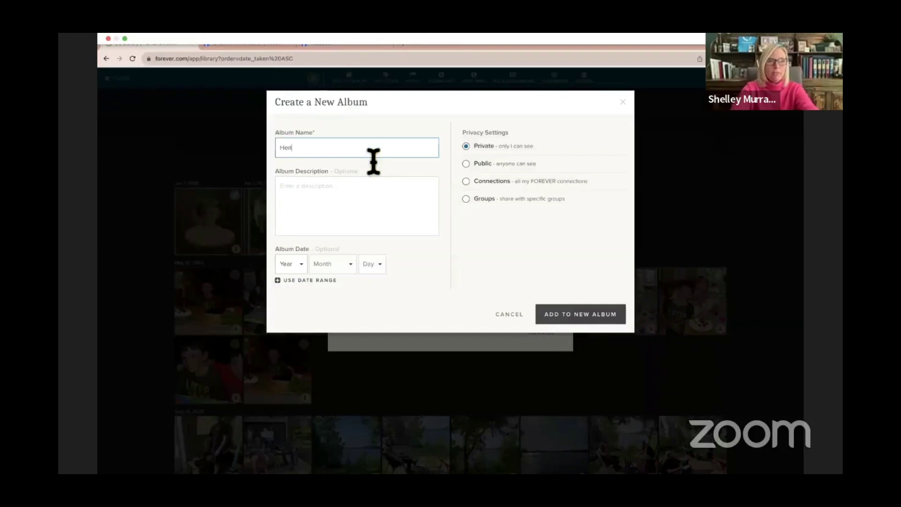
type("ita")
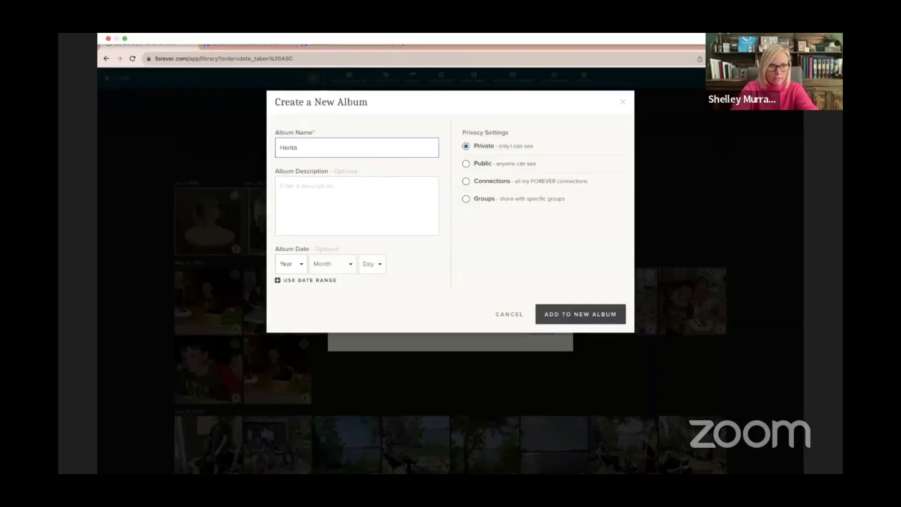
type("ge Photos")
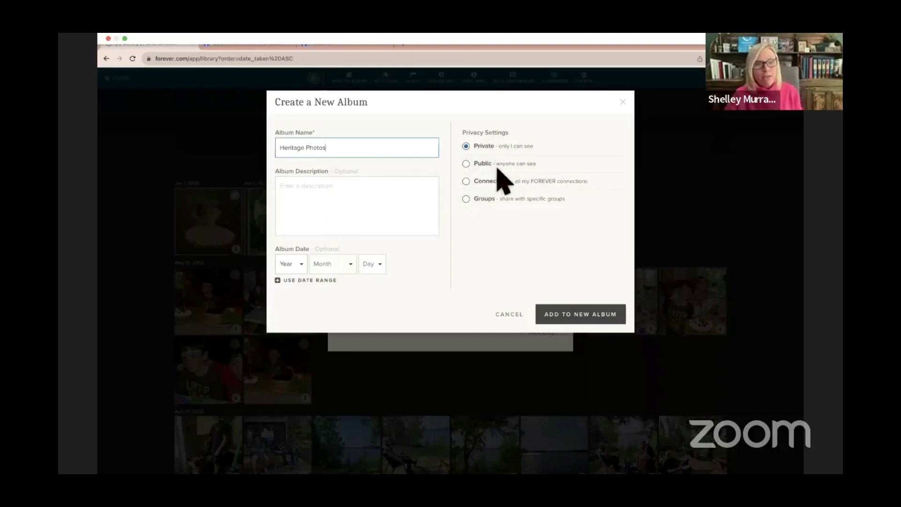
left_click(607, 321)
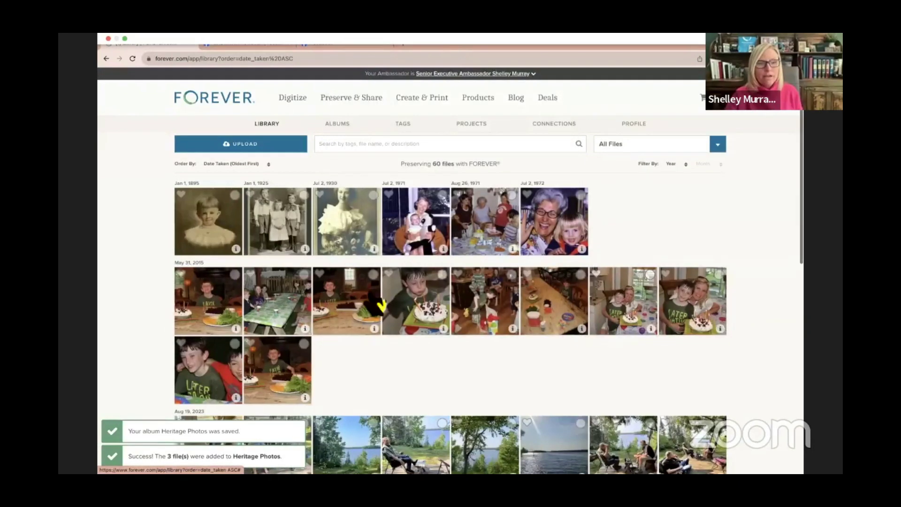
- View the Heritage Photos album and its editable info and privacy settings without changing them
left_click(346, 127)
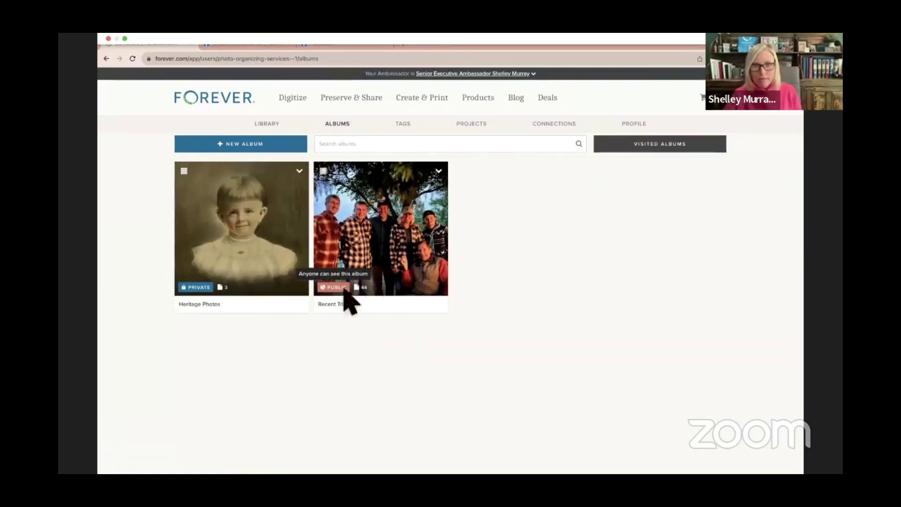
left_click(262, 232)
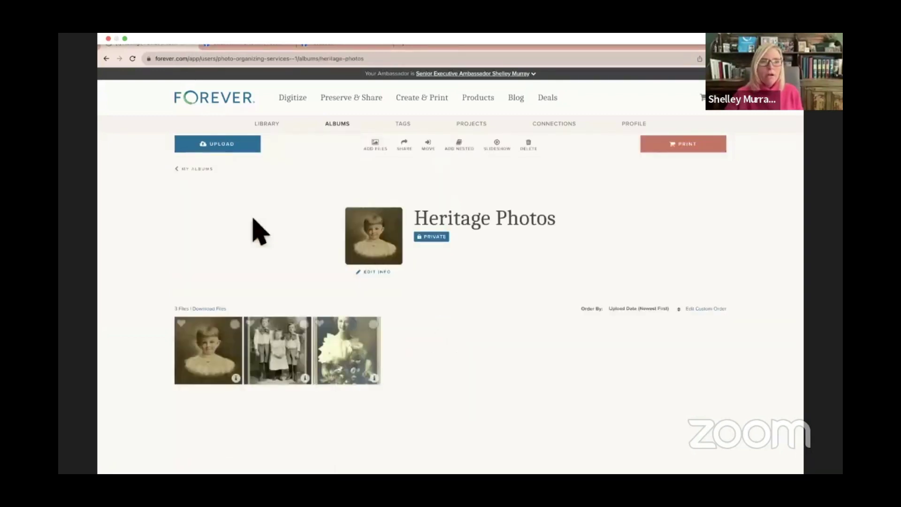
left_click(376, 273)
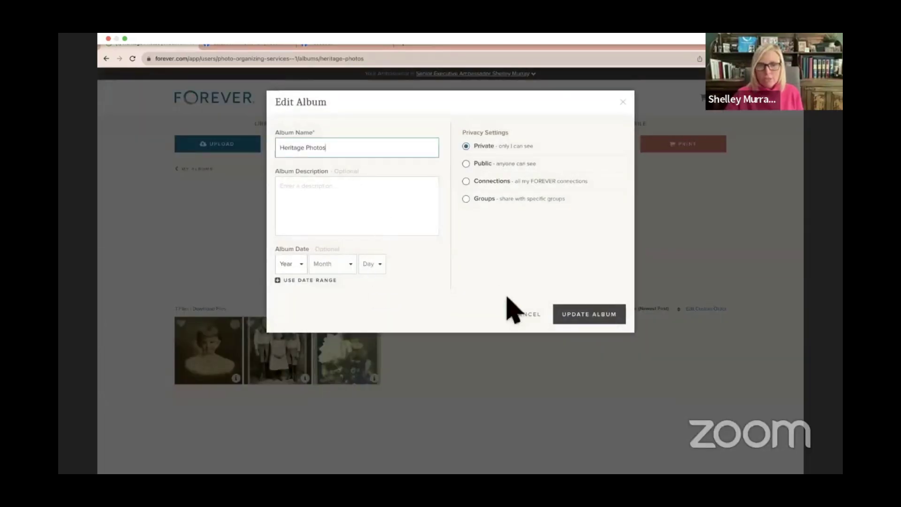
left_click(527, 315)
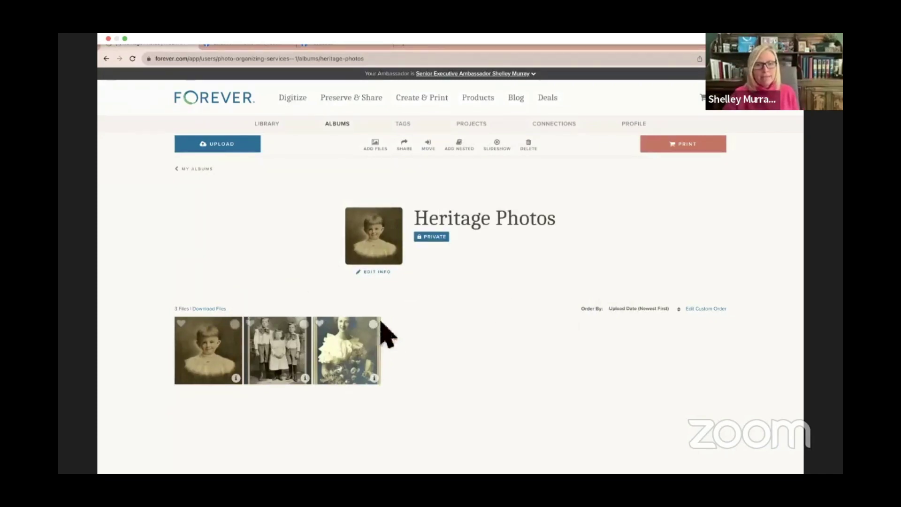
- Order the photos in the Recent Trip album by Date Taken (Oldest First) and look through the rearranged album
left_click(197, 170)
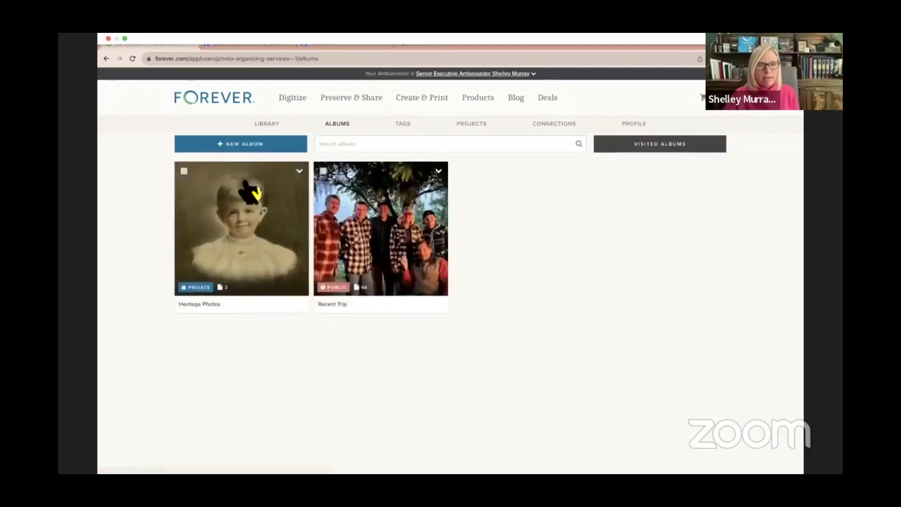
left_click(374, 245)
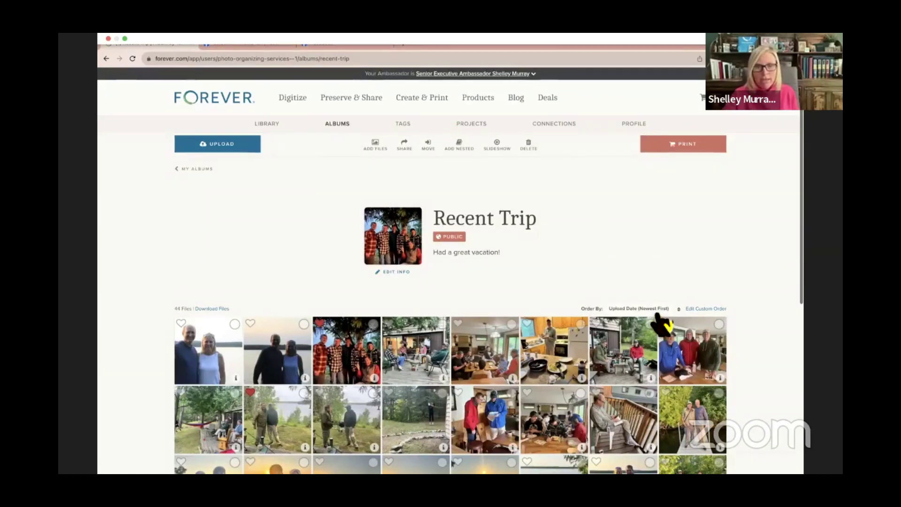
left_click(658, 314)
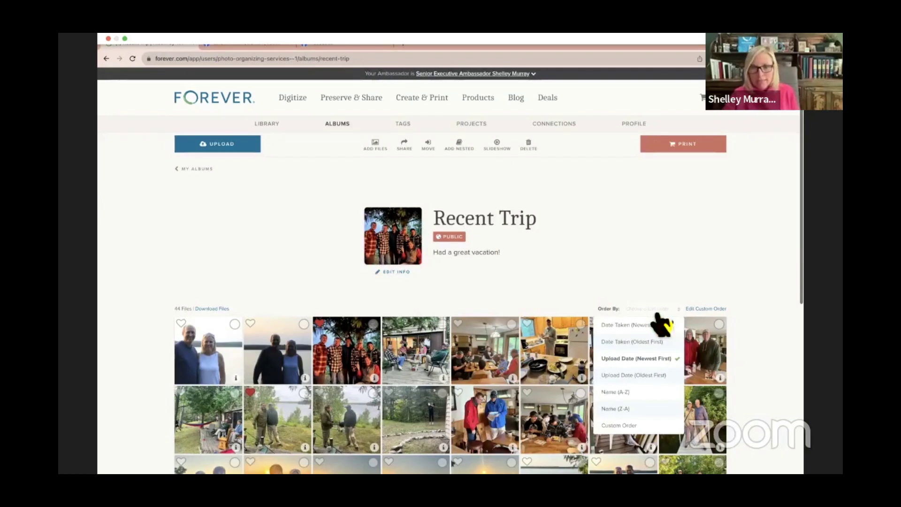
scroll(660, 323, "down", 2)
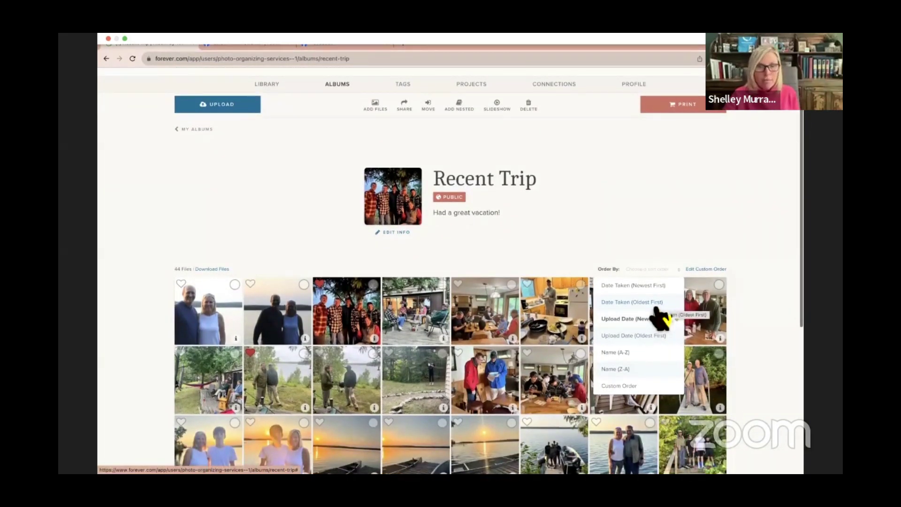
left_click(656, 305)
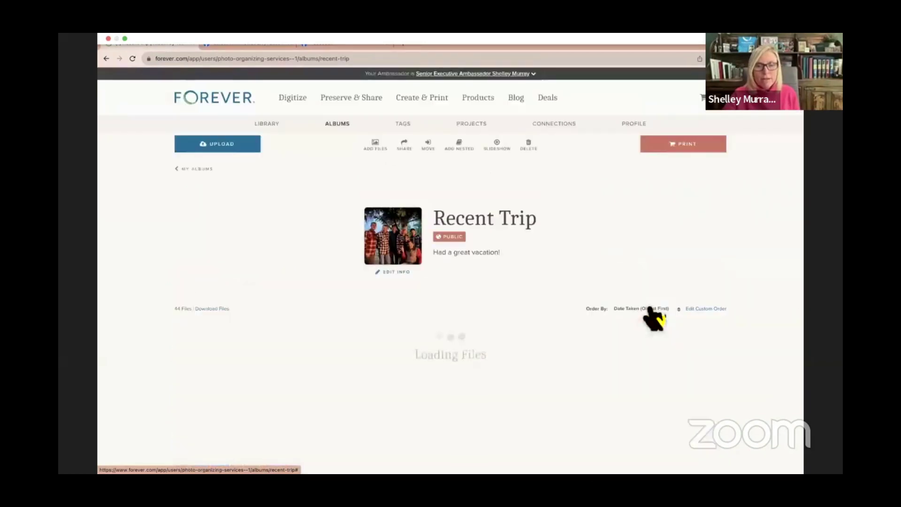
scroll(540, 348, "down", 2)
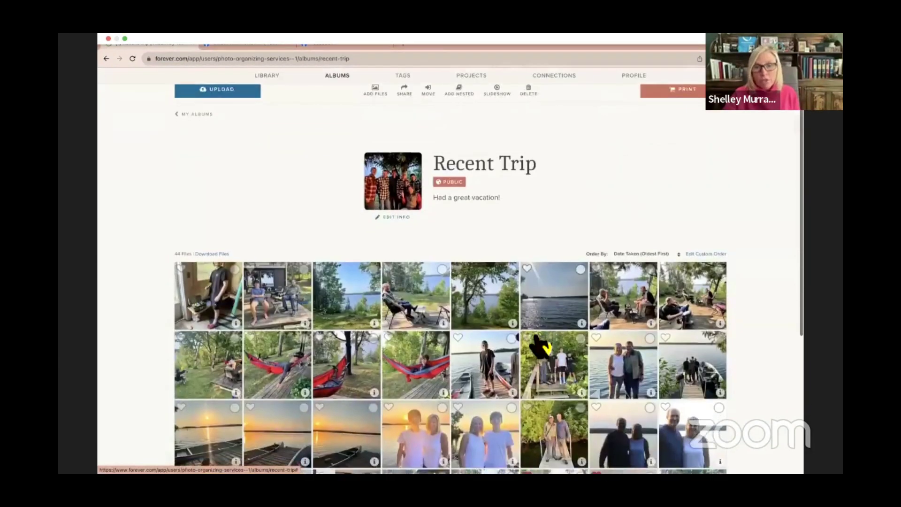
scroll(547, 349, "down", 5)
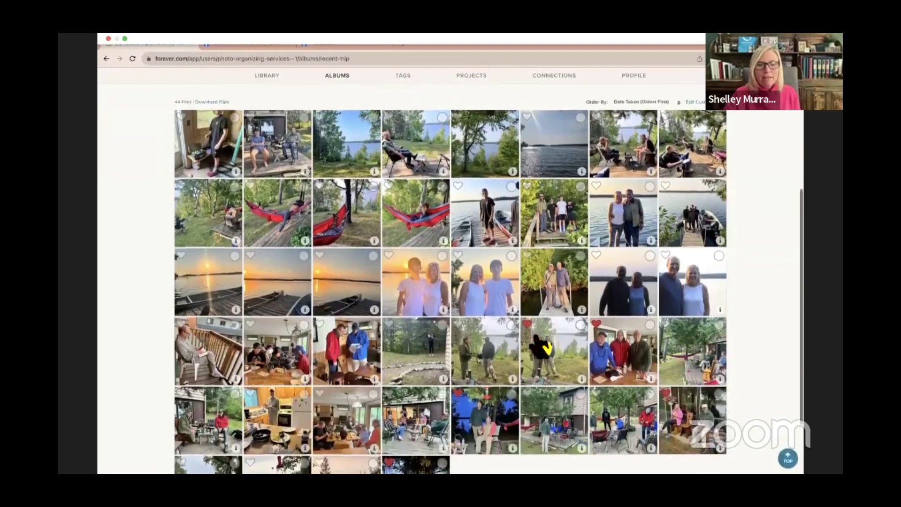
scroll(539, 348, "up", 4)
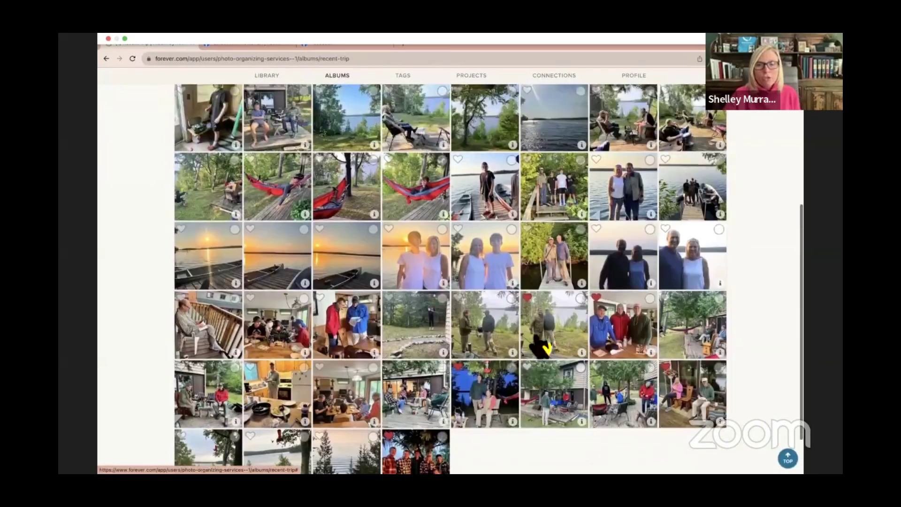
scroll(539, 347, "down", 1)
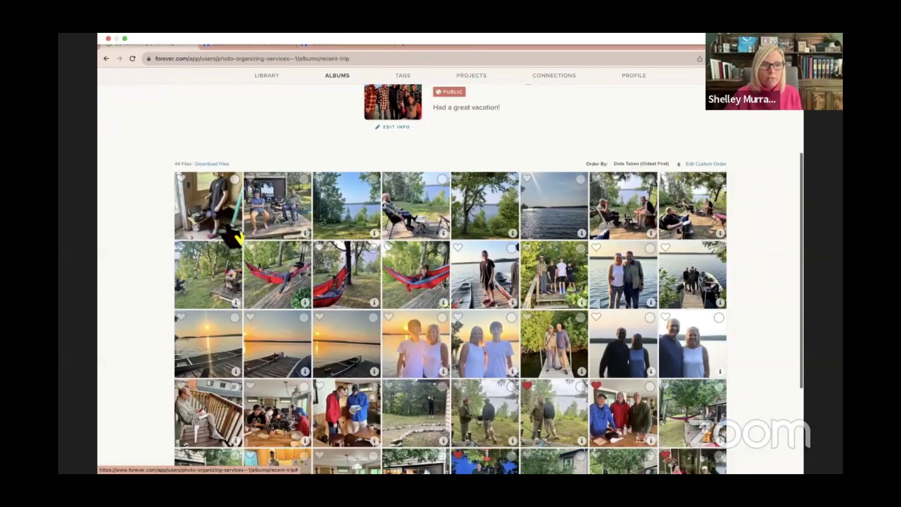
- Move the three lake landscape photos just before the final group photo to the start of Recent Trip's custom order and save it
left_click(706, 166)
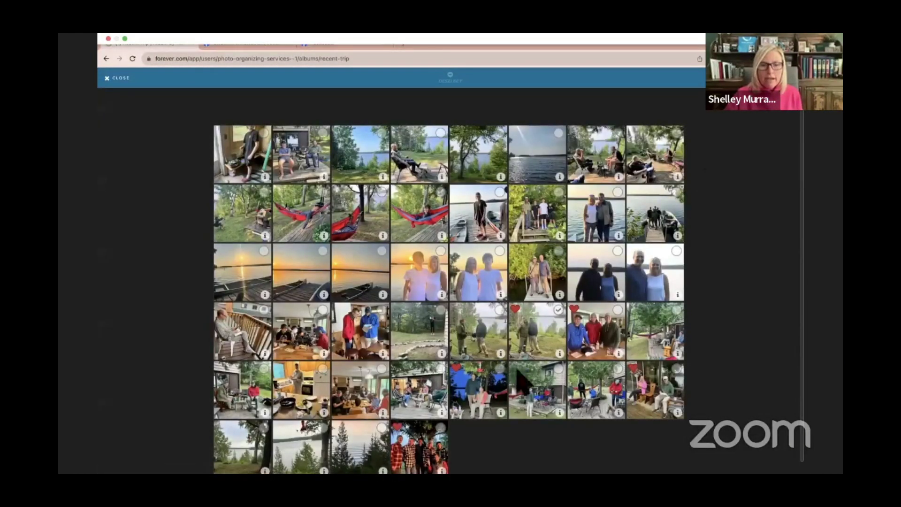
left_click(383, 428)
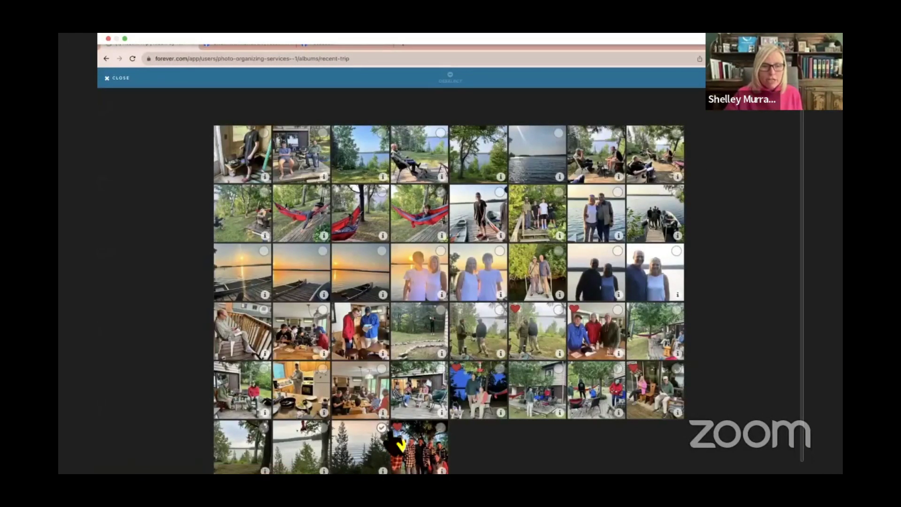
left_click(323, 428)
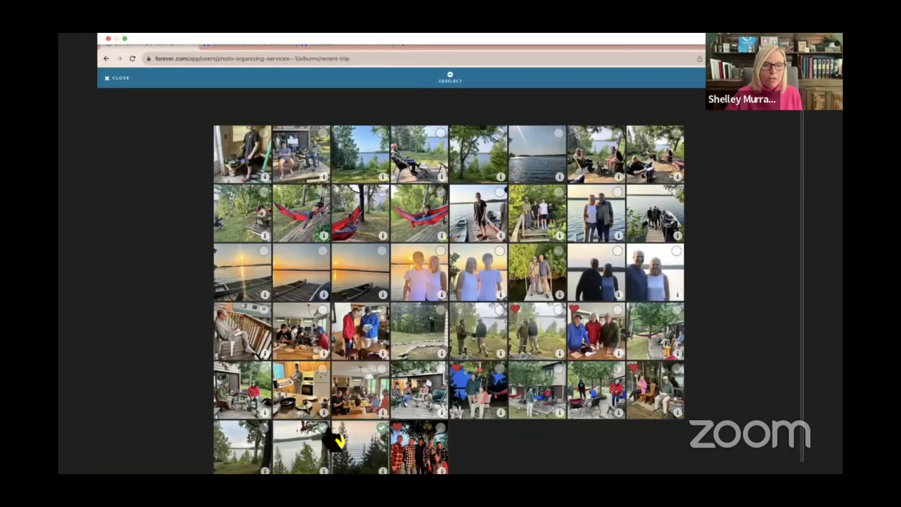
left_click(265, 429)
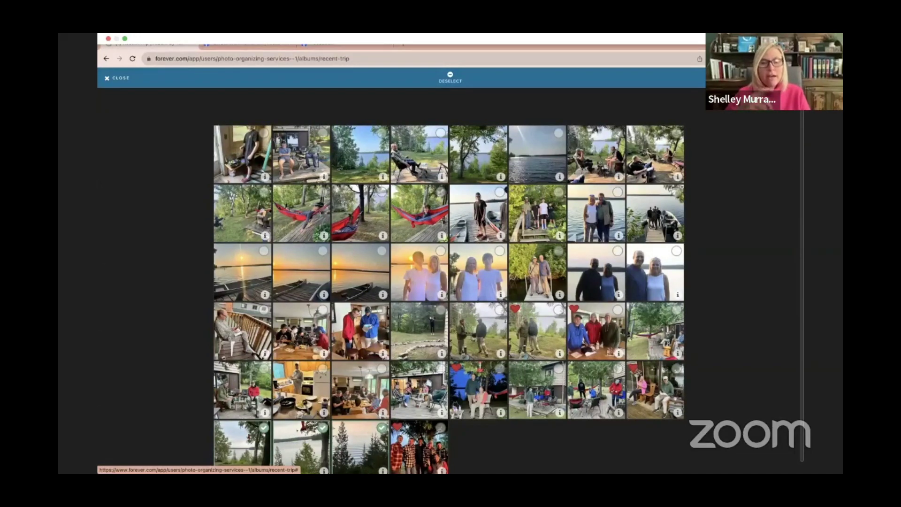
left_click_drag(307, 442, 217, 159)
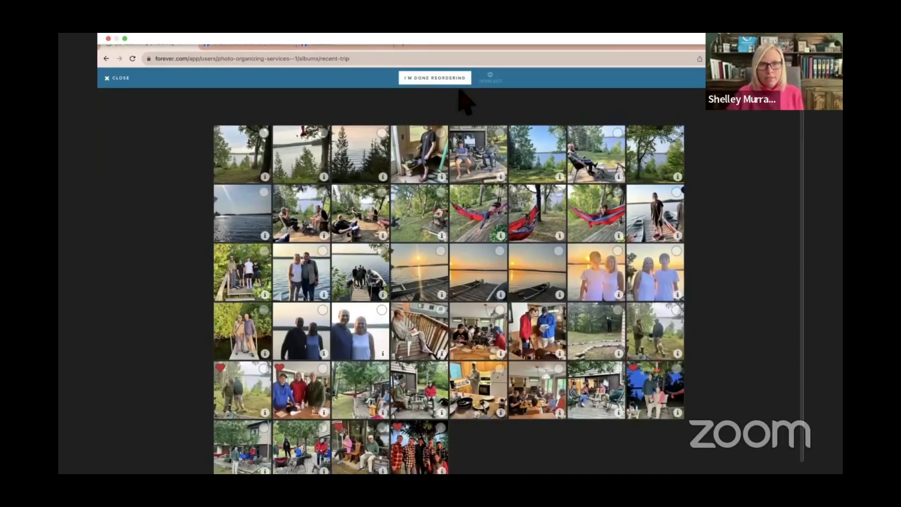
left_click(458, 79)
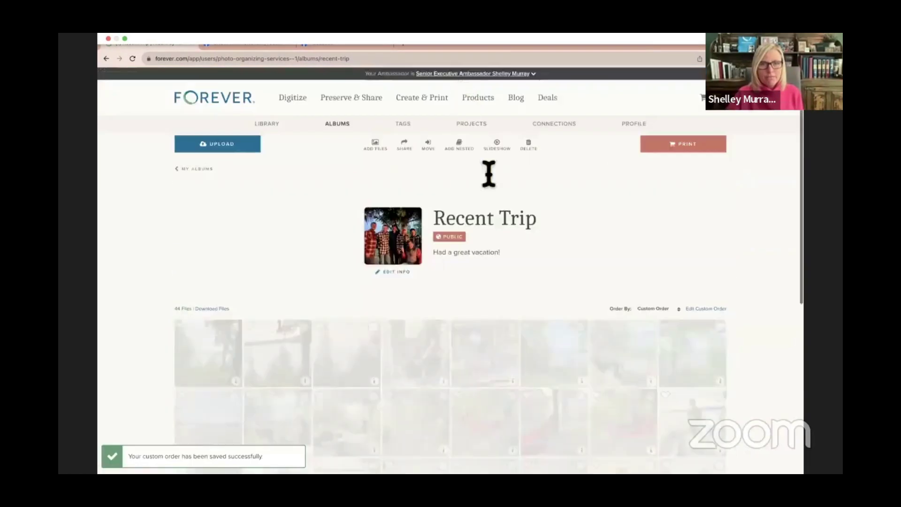
- Select all ten May 31, 2015 library photos, view the album choices for adding them, and leave without adding them
left_click(332, 124)
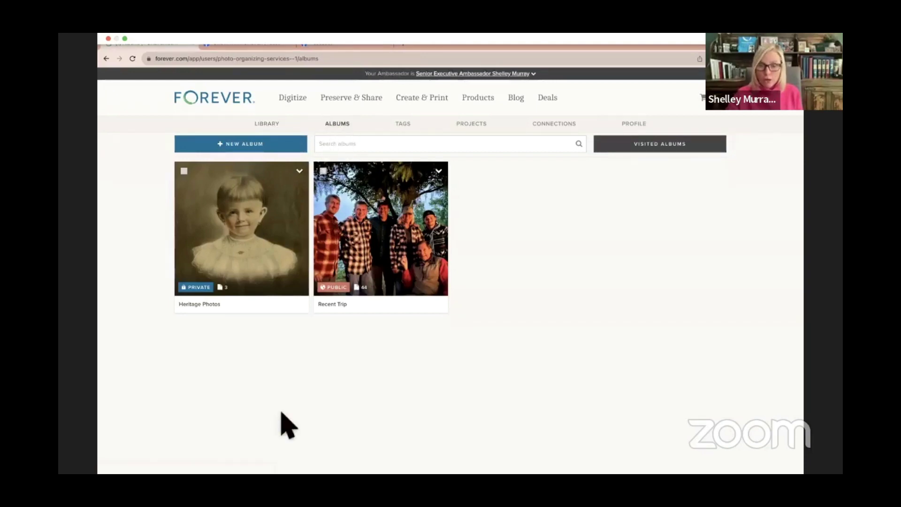
left_click(272, 130)
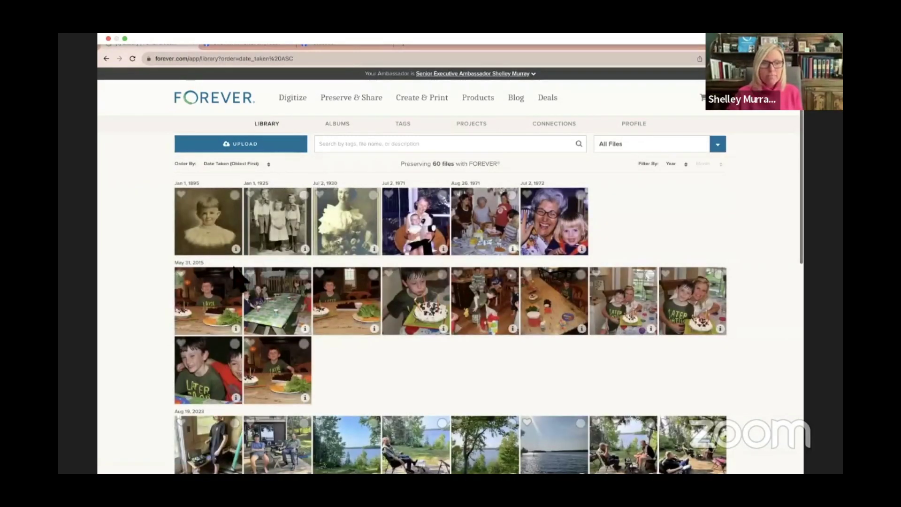
left_click(234, 274)
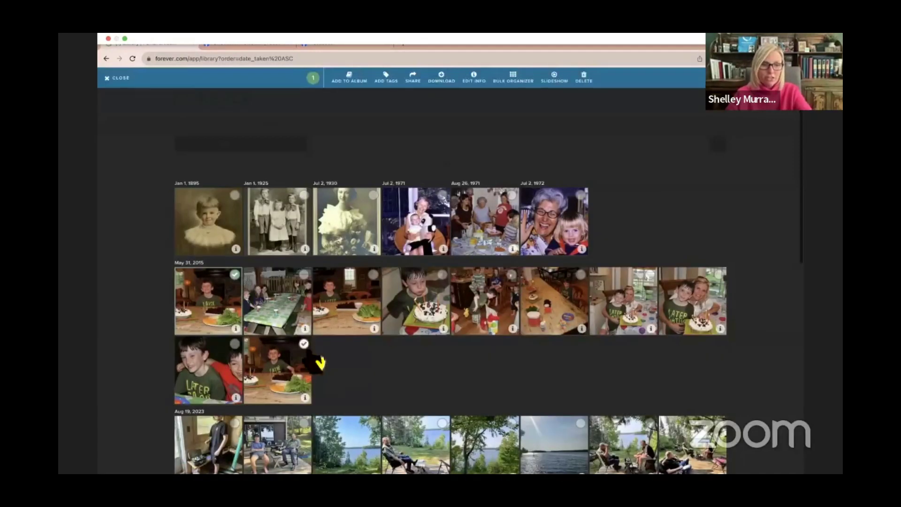
left_click(305, 345, "shift")
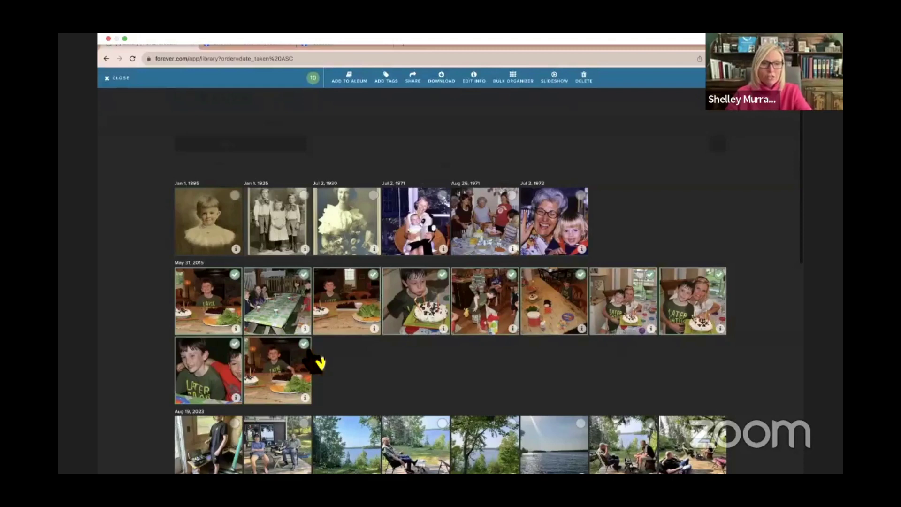
left_click(355, 81)
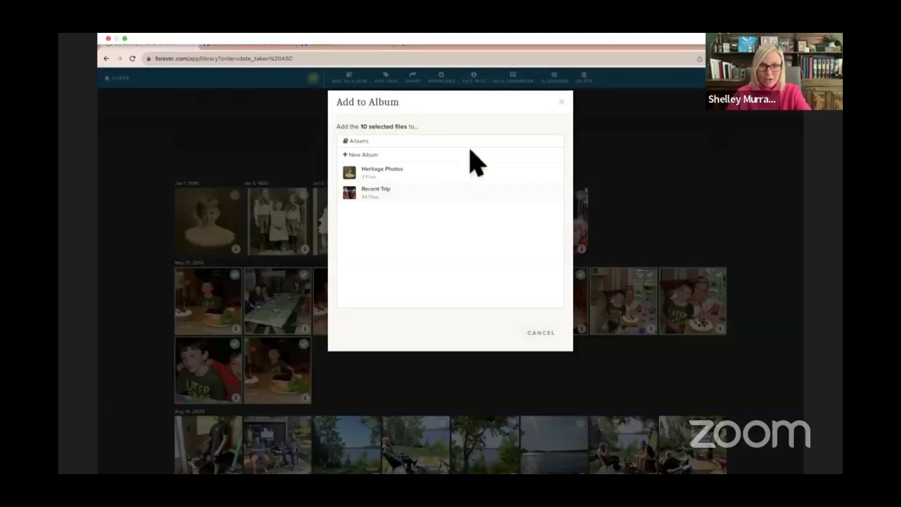
left_click(544, 333)
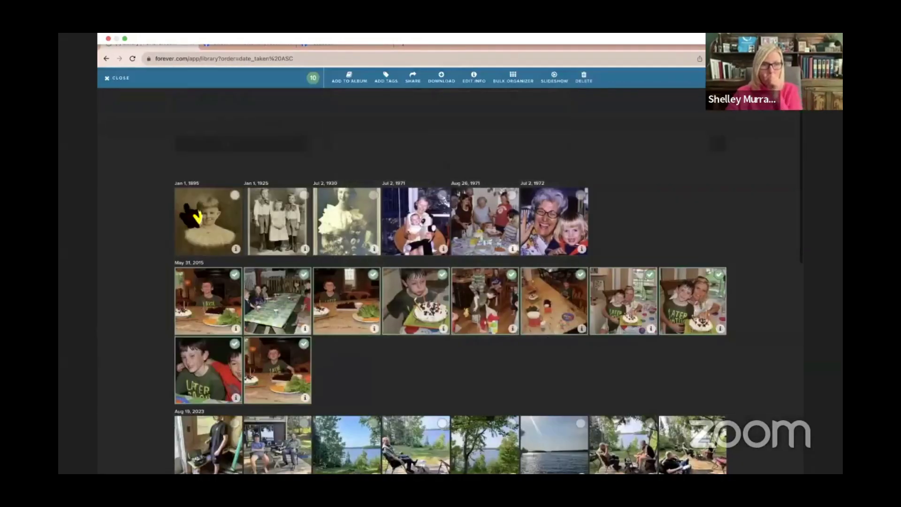
left_click(117, 78)
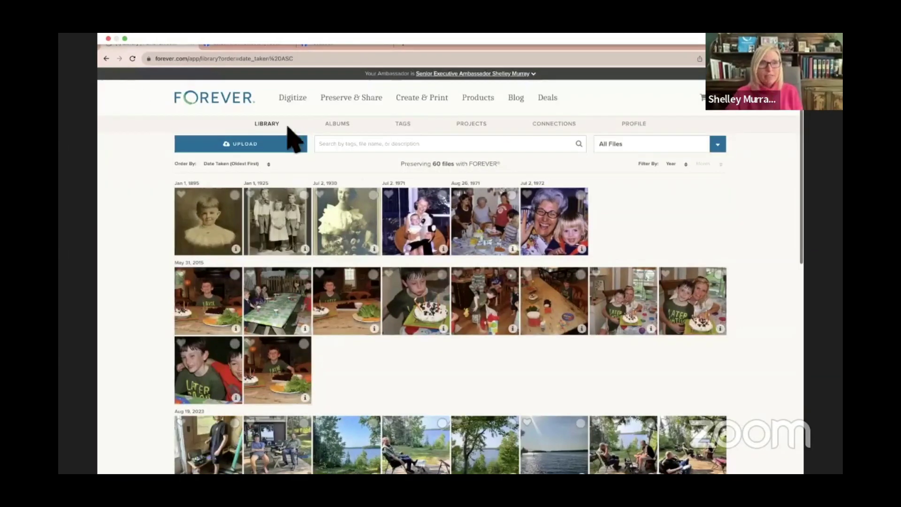
- View the details and privacy options for creating a new album from the albums page, without creating one
left_click(342, 132)
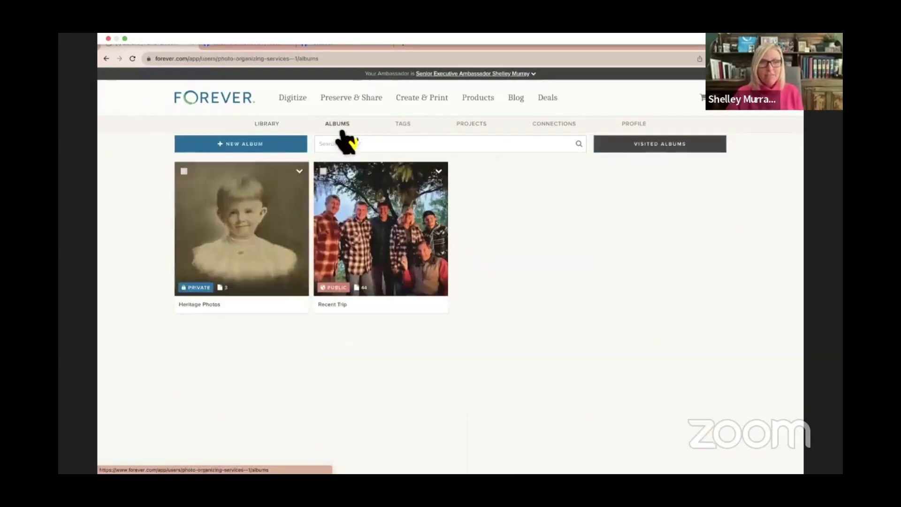
left_click(272, 151)
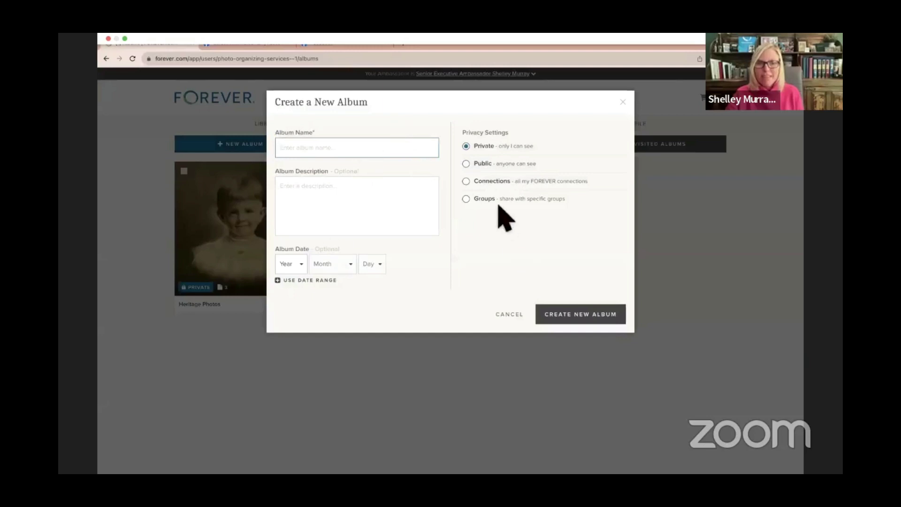
left_click(623, 102)
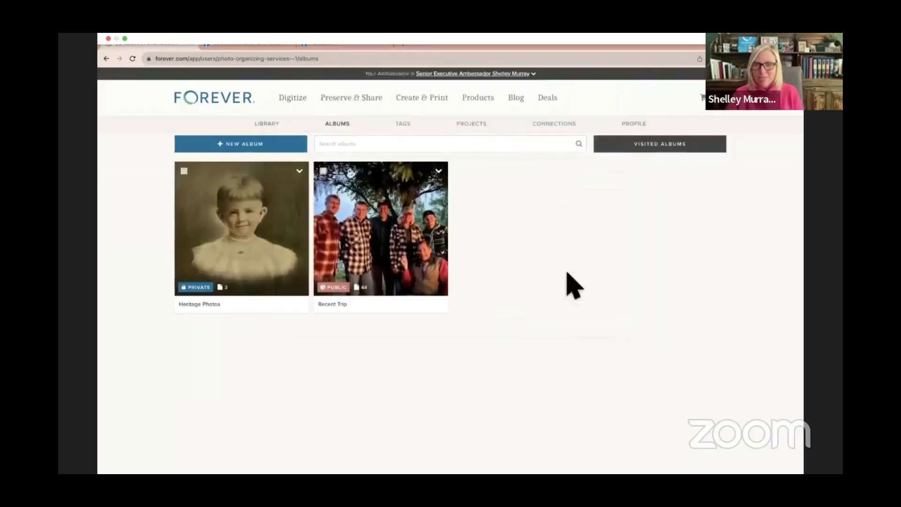